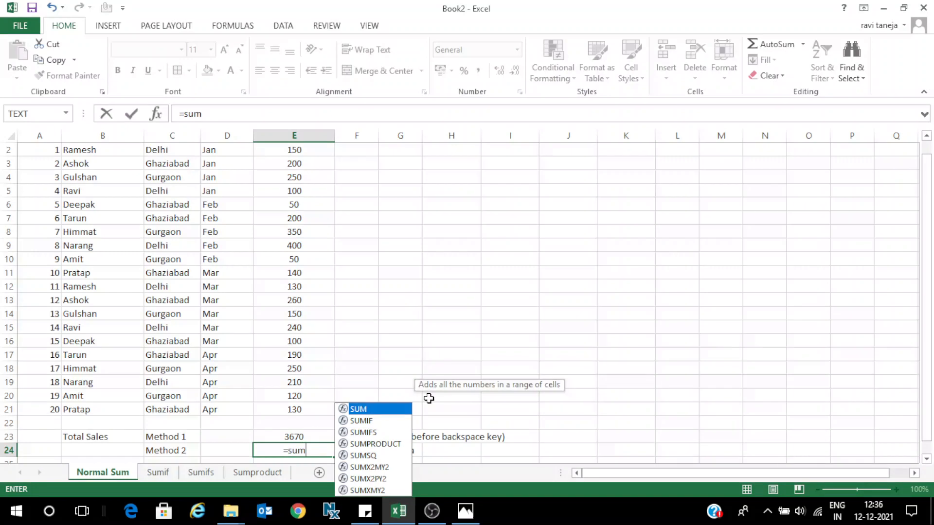
# Step: Complete the Method 2 total in E24 as a SUM formula over the sale values E2:E21
pyautogui.press('Tab')
pyautogui.press('Up')
pyautogui.press('Up')
pyautogui.press('Up')
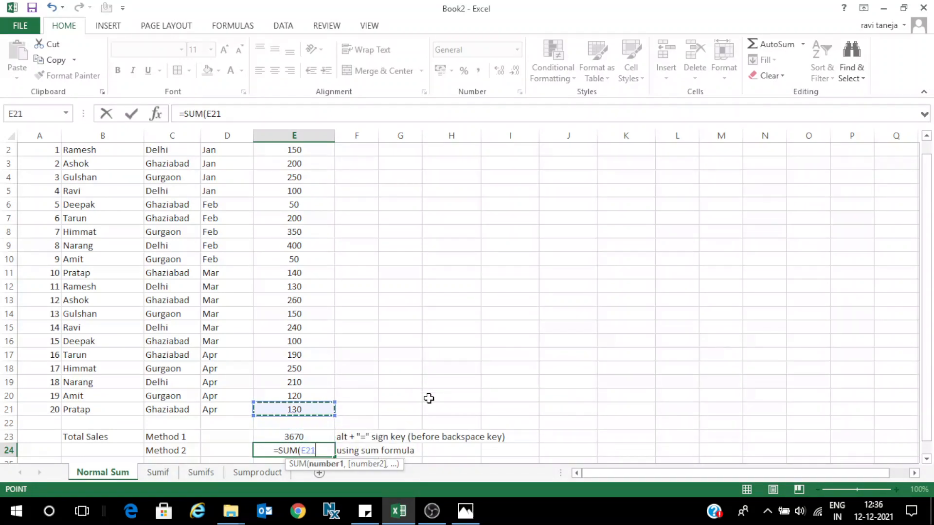
pyautogui.hotkey('ctrl', 'shift', 'Up')
pyautogui.hotkey('shift', 'Down')
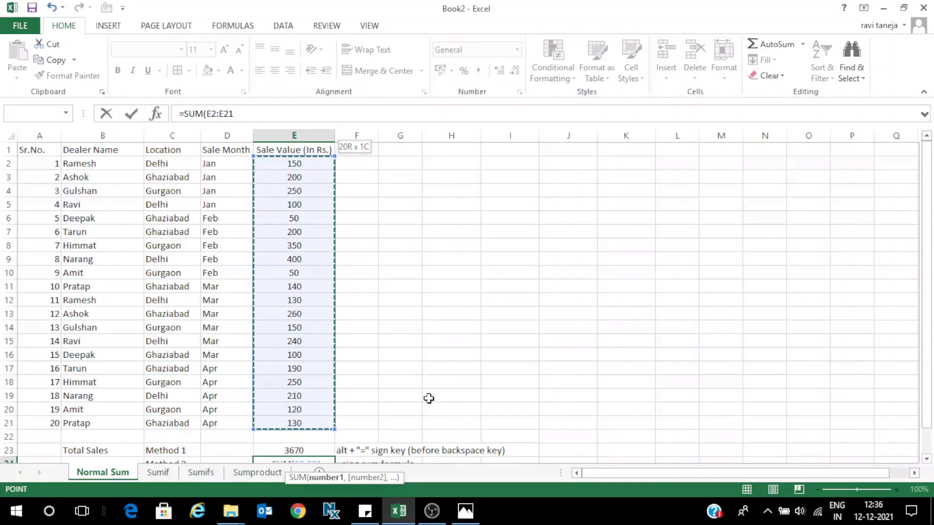
pyautogui.press('Return')
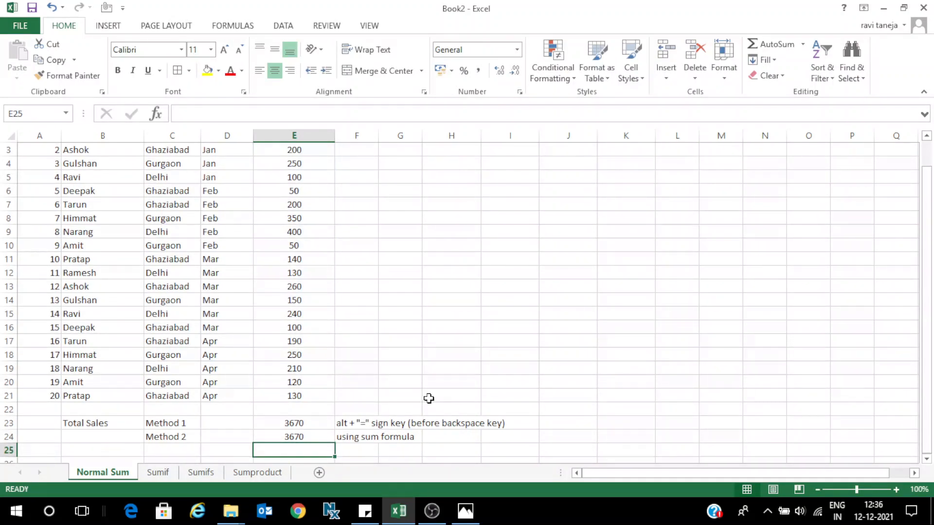
pyautogui.press('Home')
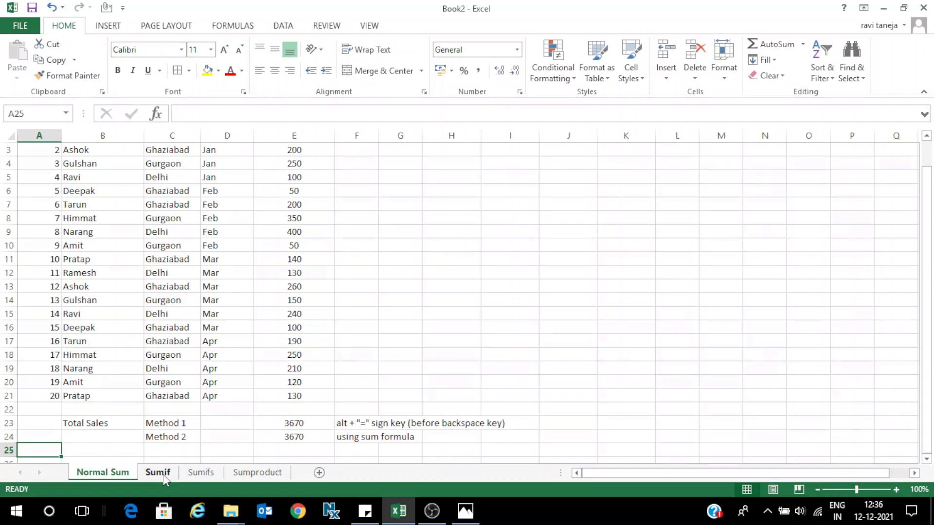
# Step: On the Sumif sheet, clear the Total Sale formulas for the three locations in I3:I5
pyautogui.click(165, 476)
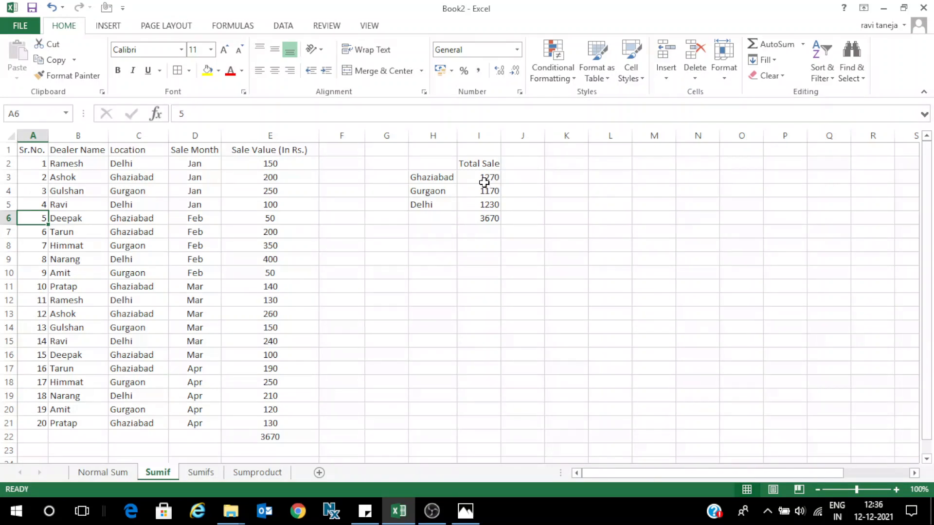
pyautogui.moveTo(484, 178); pyautogui.dragTo(485, 200)
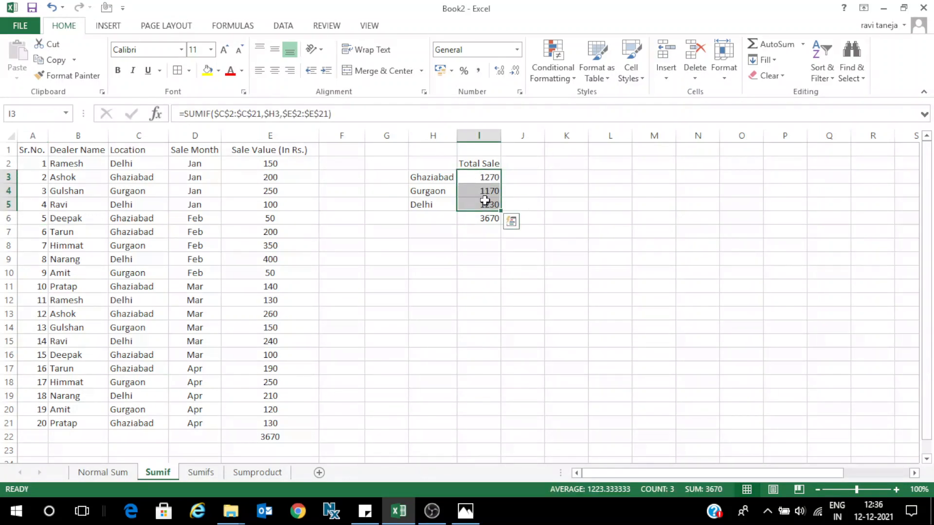
pyautogui.press('Delete')
# Step: Start a SUMIF formula in I3 with the Location column as the absolute range $C$2:$C$21
pyautogui.click(481, 175)
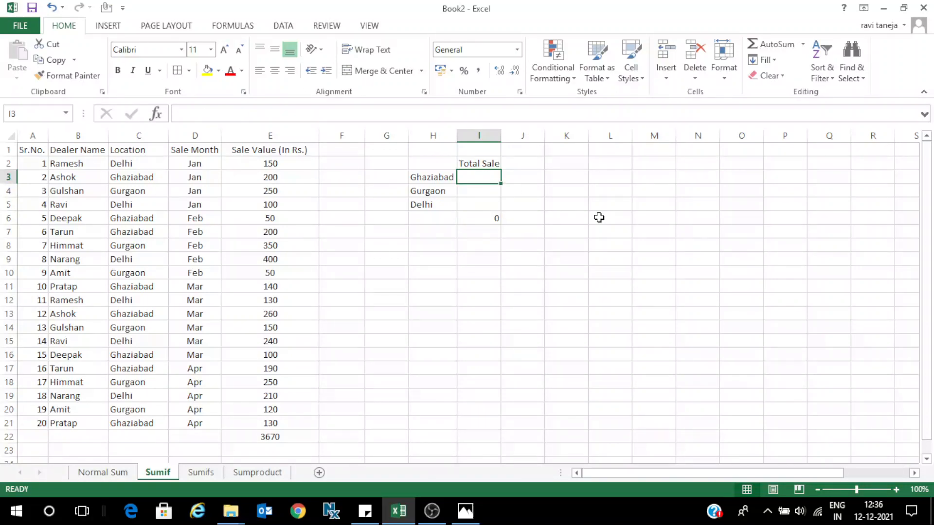
pyautogui.write('=sum')
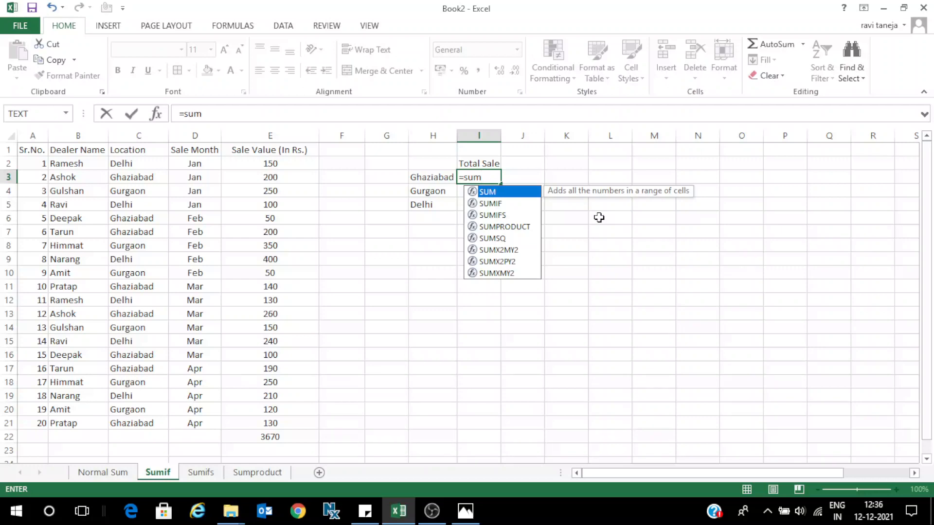
pyautogui.write('if')
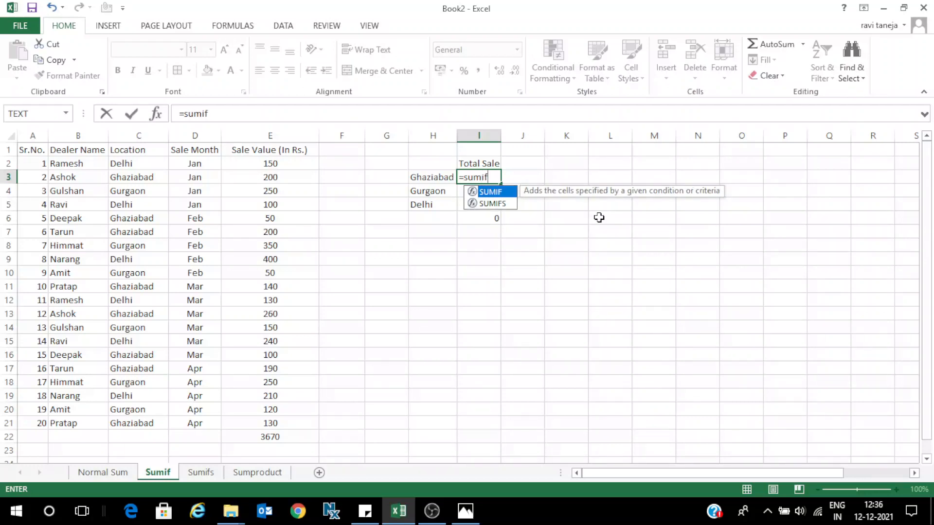
pyautogui.write('(')
pyautogui.press('Left')
pyautogui.press('Left')
pyautogui.press('Left')
pyautogui.press('Left')
pyautogui.press('Left')
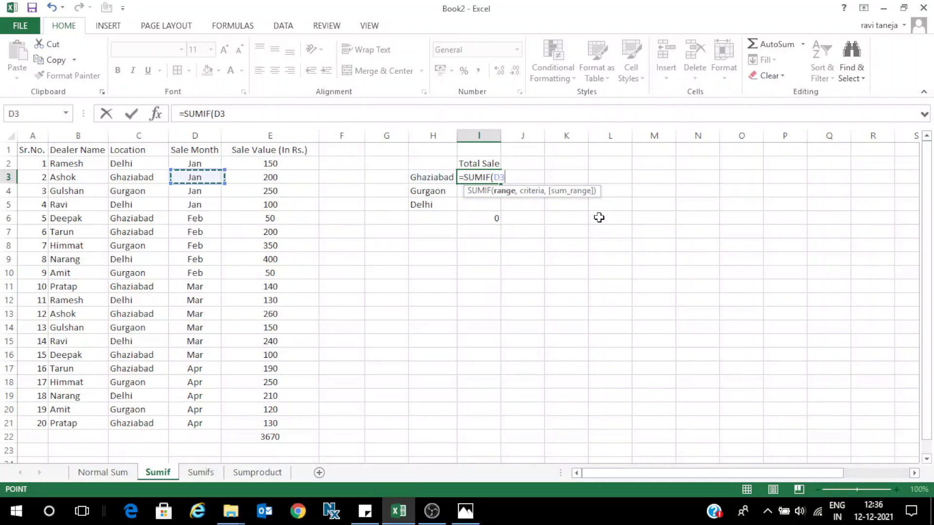
pyautogui.press('Left')
pyautogui.press('Up')
pyautogui.hotkey('ctrl', 'shift', 'Down')
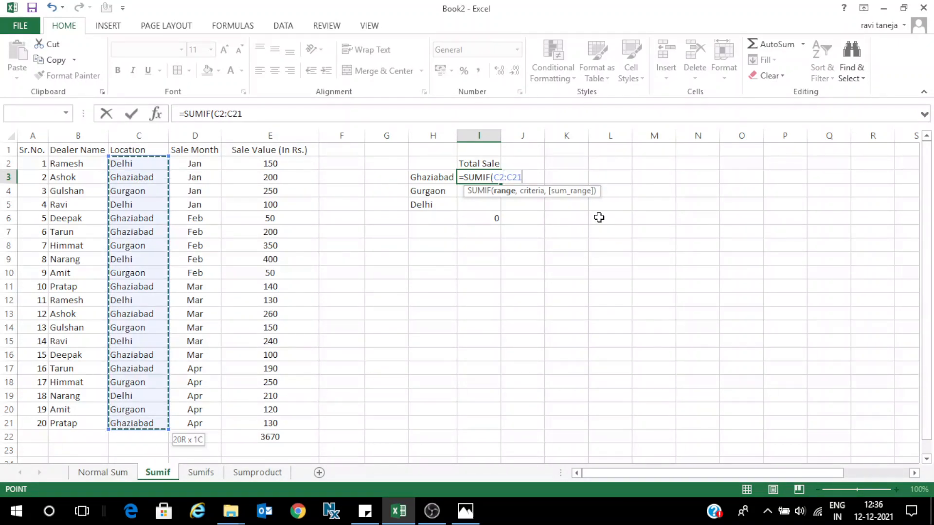
pyautogui.press('F4')
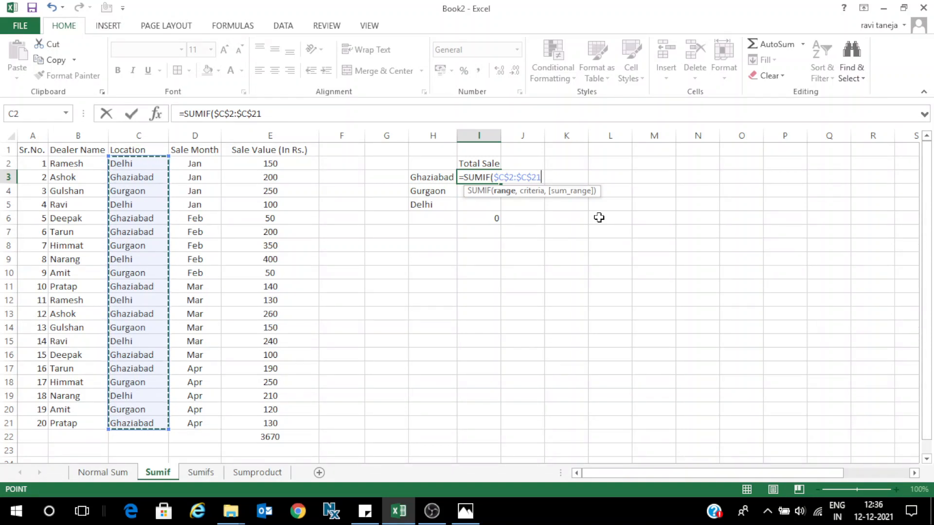
pyautogui.write(',')
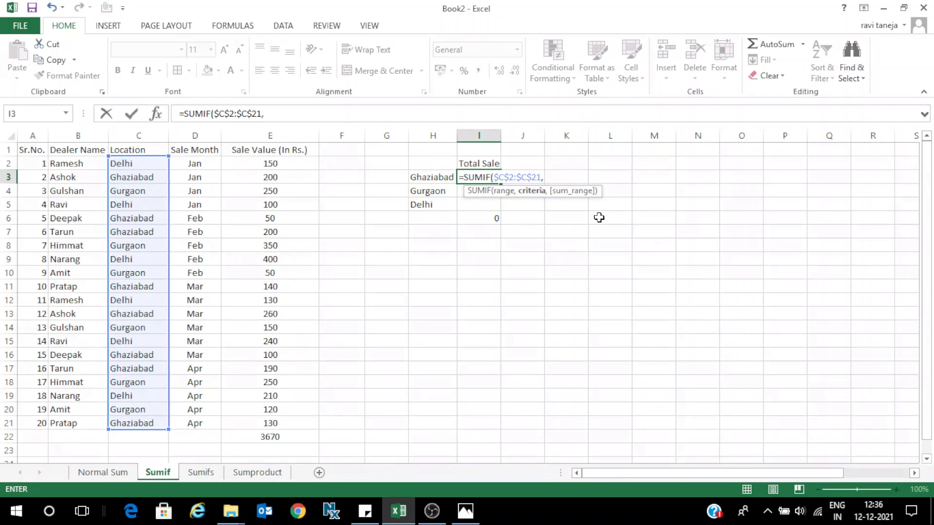
# Step: Add the Ghaziabad cell as the SUMIF criteria with only its column locked, $H3
pyautogui.click(437, 178)
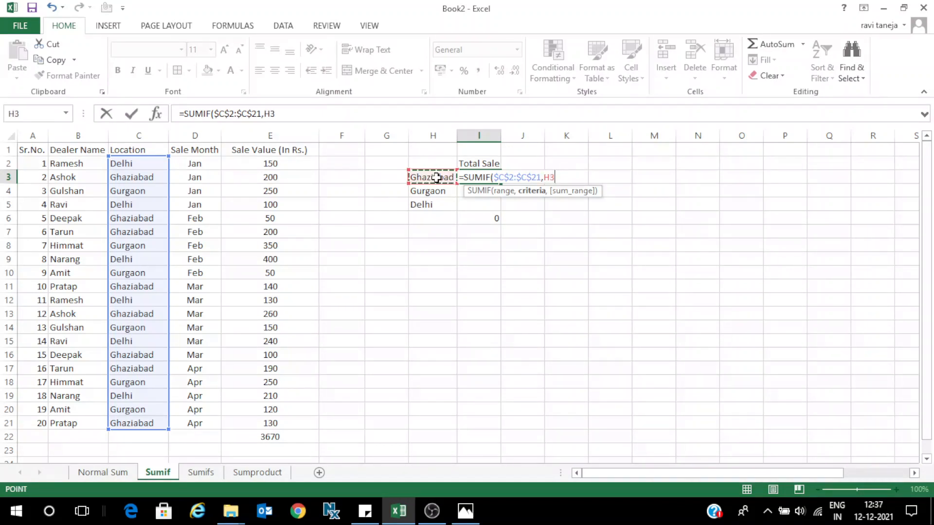
pyautogui.press('F4')
pyautogui.press('F4')
pyautogui.press('F4')
pyautogui.write(',')
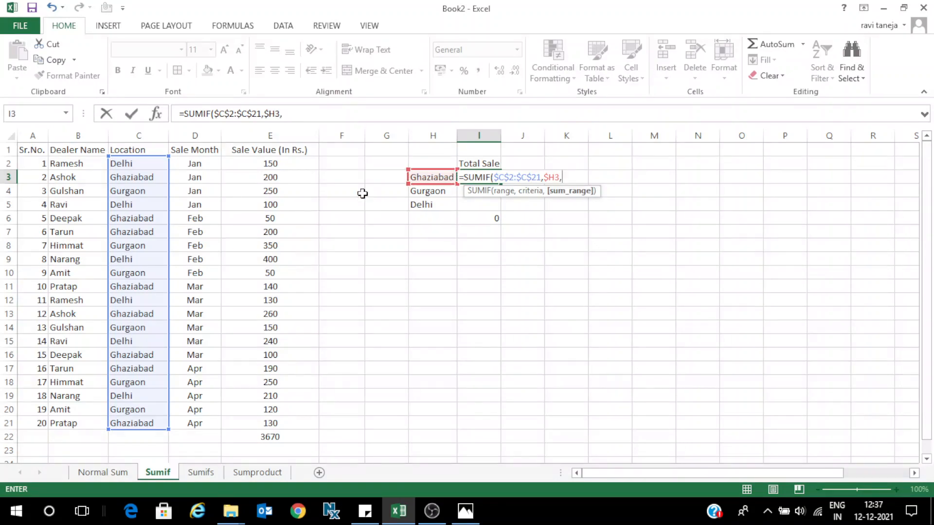
# Step: Finish the SUMIF formula with the sale values as the absolute sum range $E$2:$E$21
pyautogui.click(274, 163)
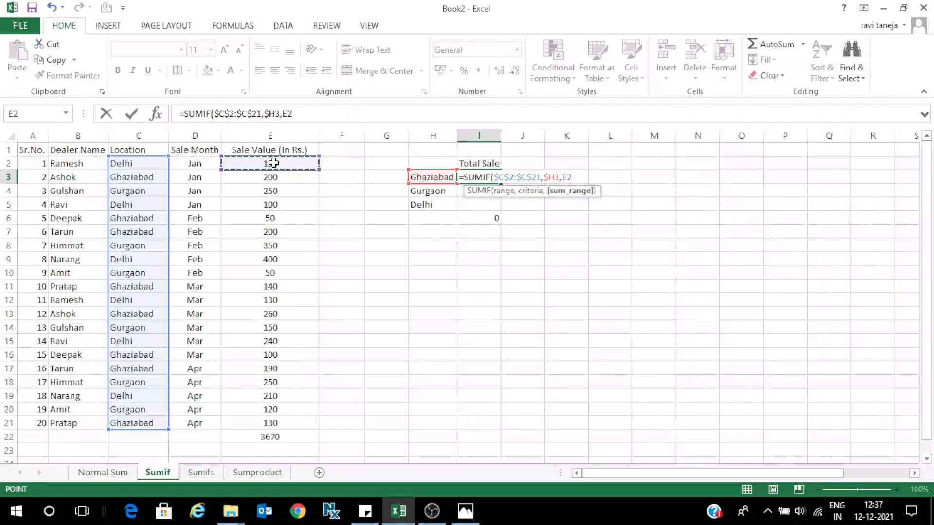
pyautogui.hotkey('ctrl', 'shift', 'Down')
pyautogui.hotkey('shift', 'Up')
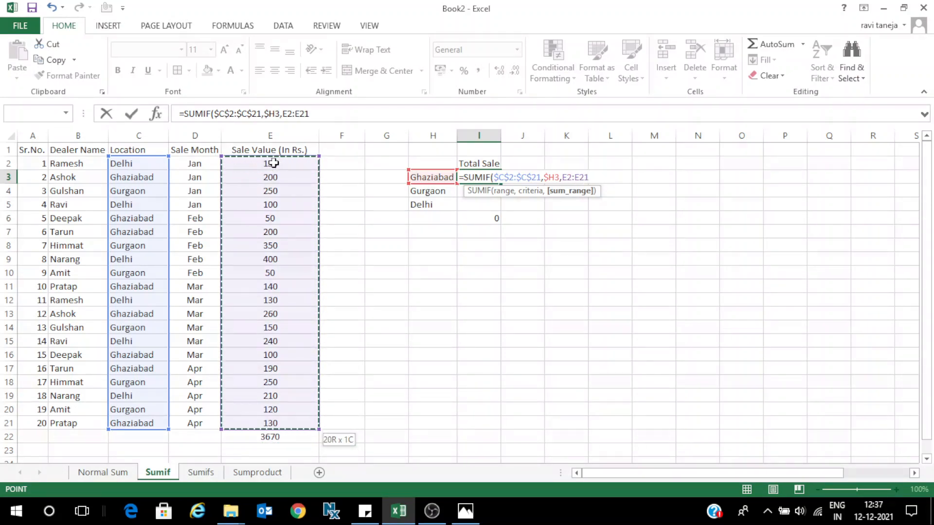
pyautogui.press('F4')
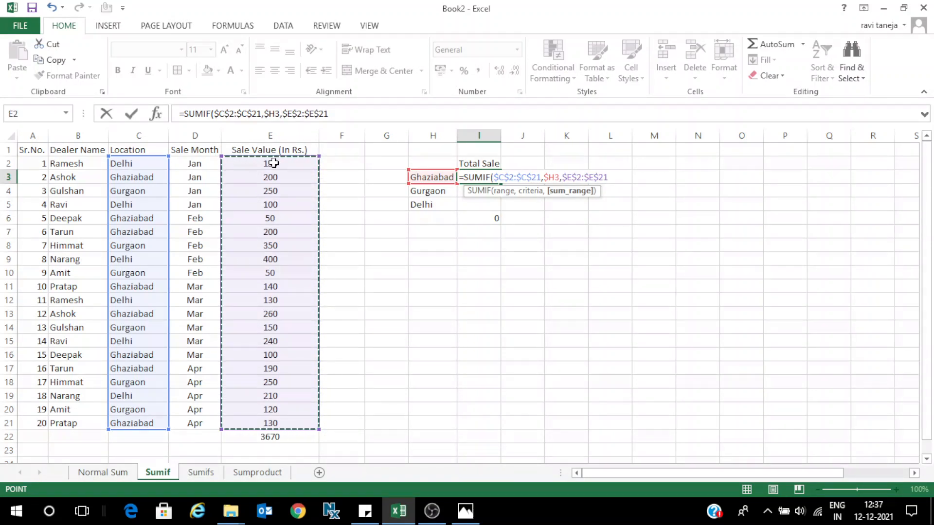
pyautogui.write(')')
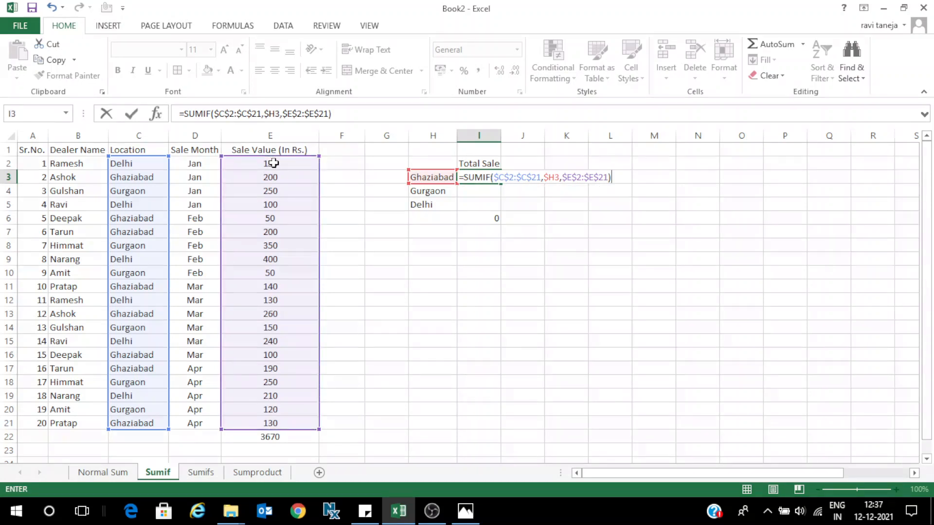
pyautogui.press('Return')
# Step: Copy the SUMIF formula from I3 into the Gurgaon and Delhi rows, I4 and I5
pyautogui.press('Up')
pyautogui.hotkey('ctrl', 'c')
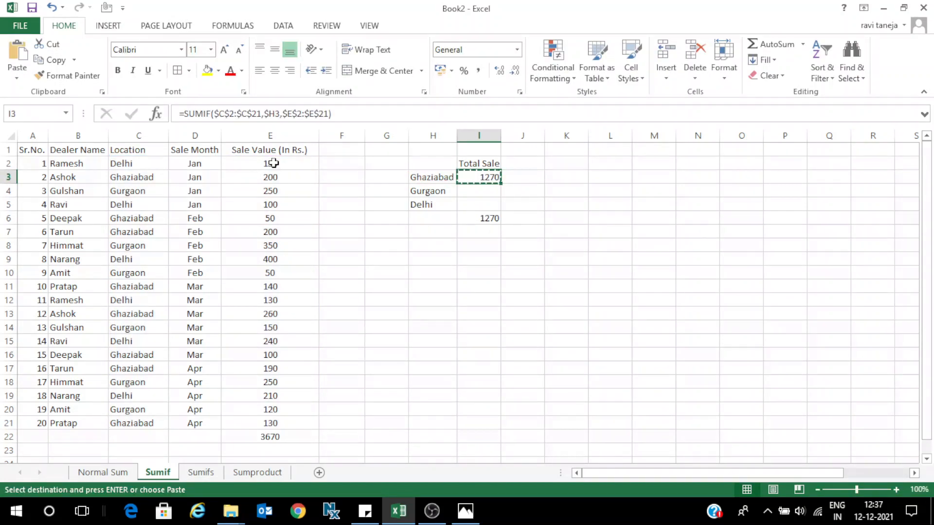
pyautogui.press('Down')
pyautogui.press('Return')
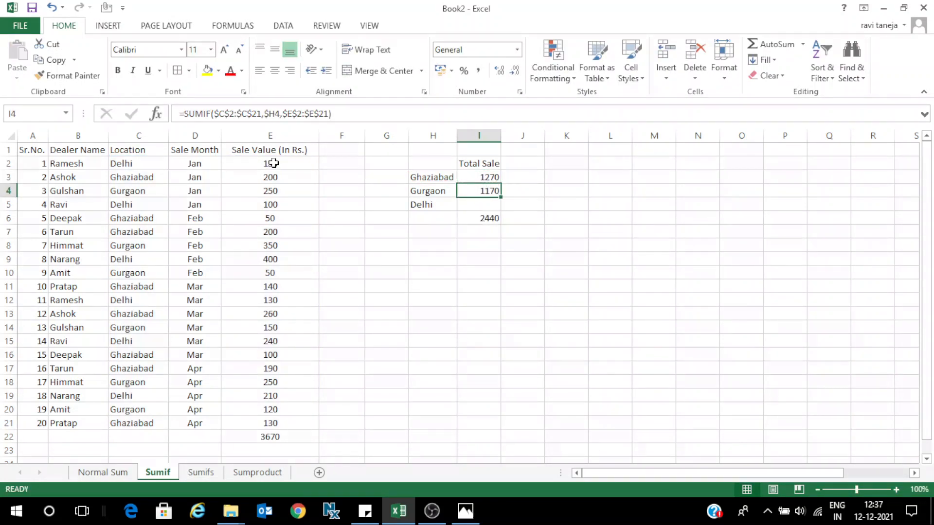
pyautogui.press('F2')
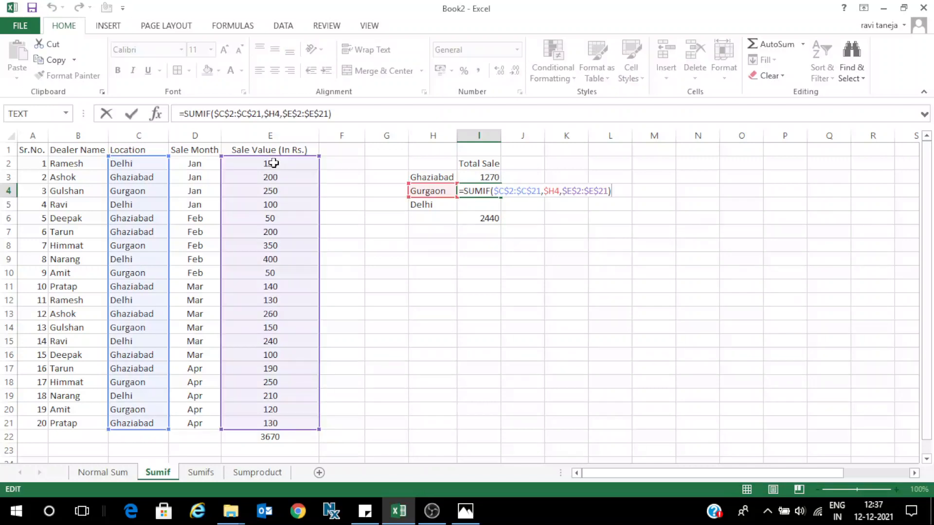
pyautogui.press('Escape')
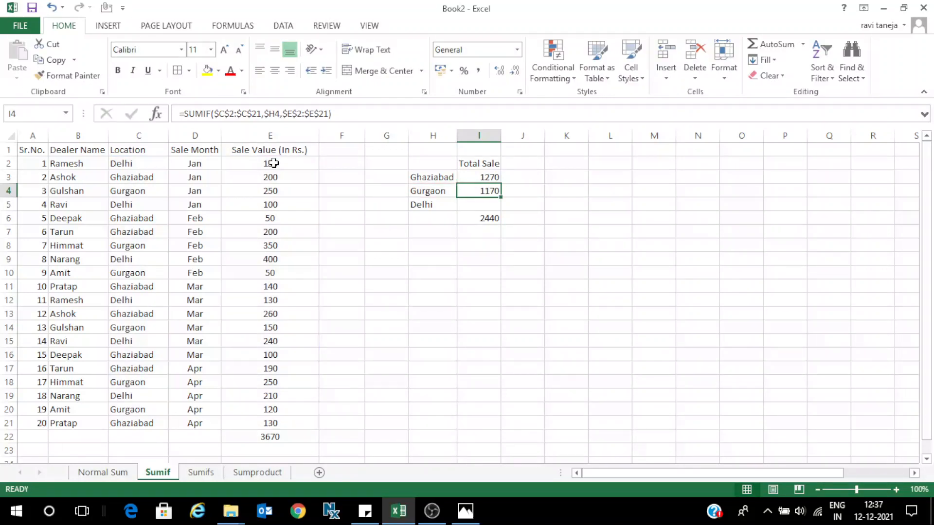
pyautogui.hotkey('ctrl', 'c')
pyautogui.press('Down')
pyautogui.press('Return')
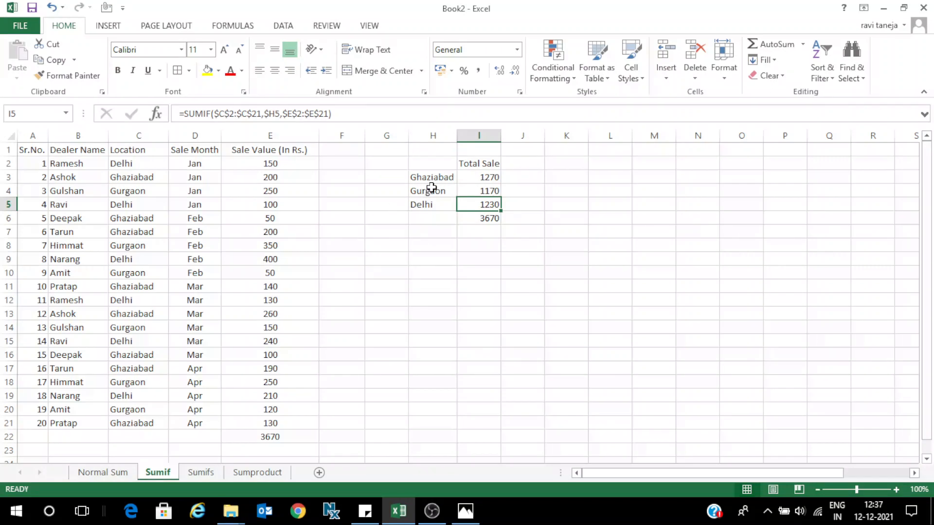
# Step: Replace the Ghaziabad criterion in H3 with Jan
pyautogui.click(442, 179)
pyautogui.write('Jan')
pyautogui.press('Return')
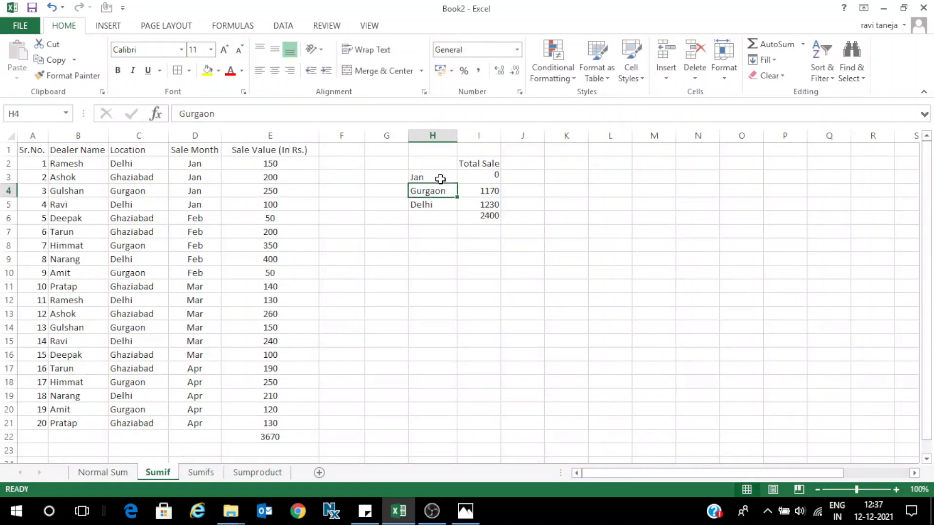
# Step: Shift the criteria range of the SUMIF formula in I3 from the Location column to the Sale Month column
pyautogui.doubleClick(479, 177)
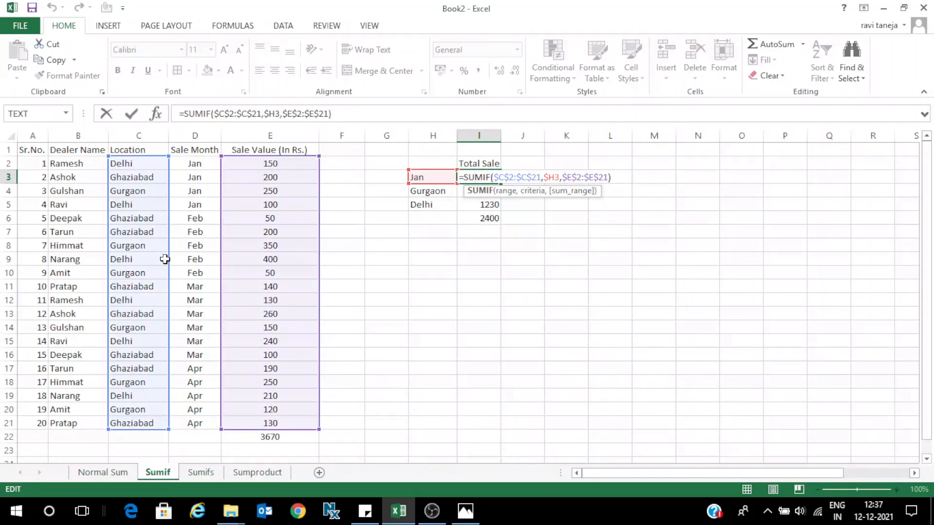
pyautogui.moveTo(166, 260); pyautogui.dragTo(185, 260)
pyautogui.press('Return')
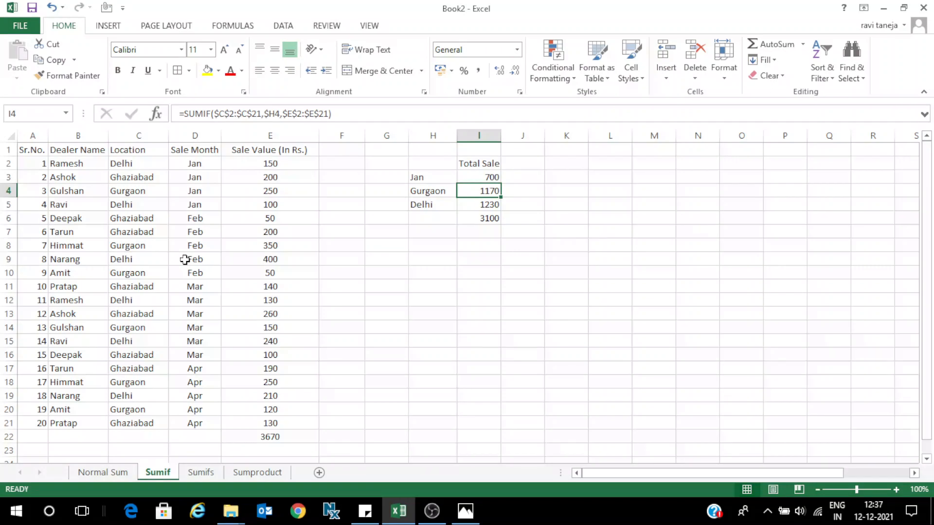
pyautogui.press('Home')
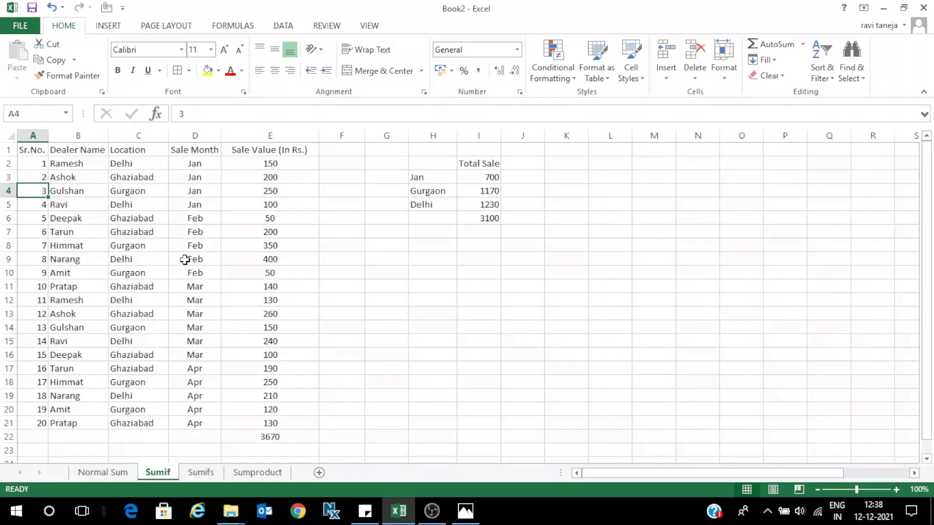
# Step: Switch to the Sumifs sheet
pyautogui.click(198, 473)
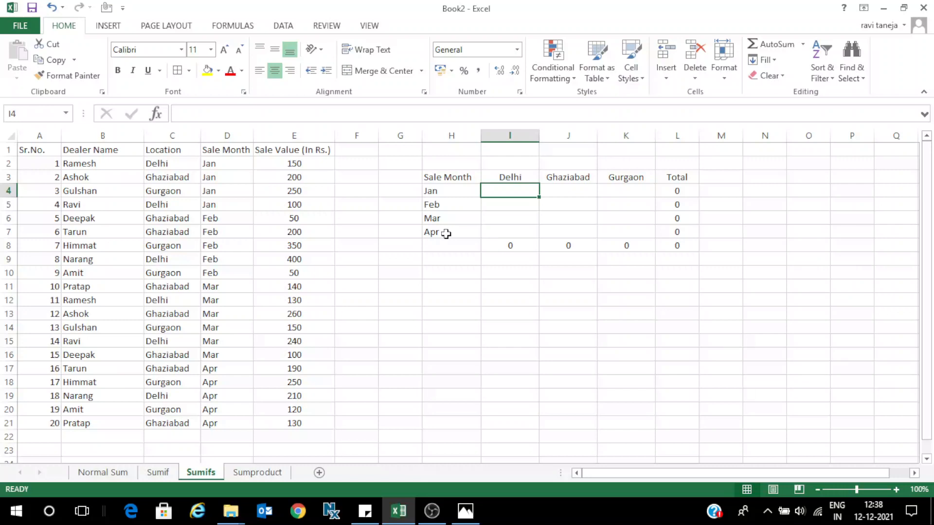
pyautogui.write('=')
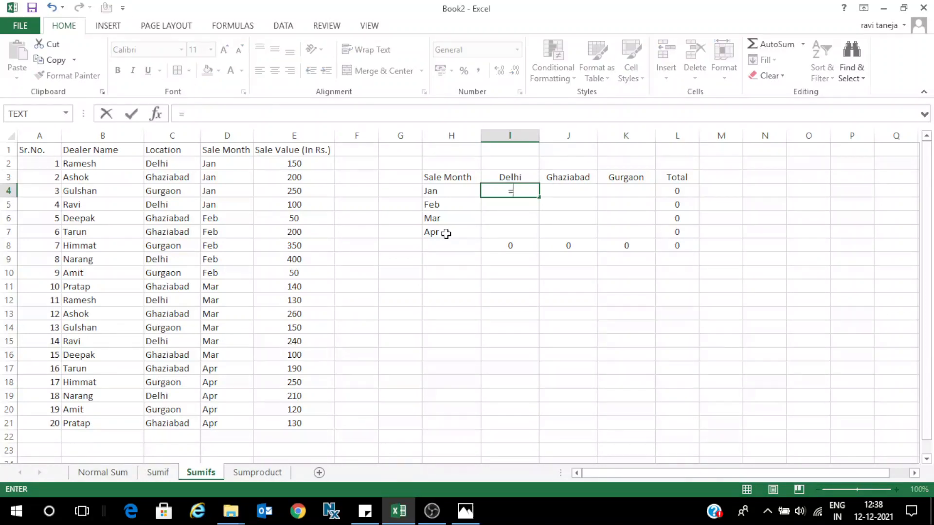
pyautogui.write('su')
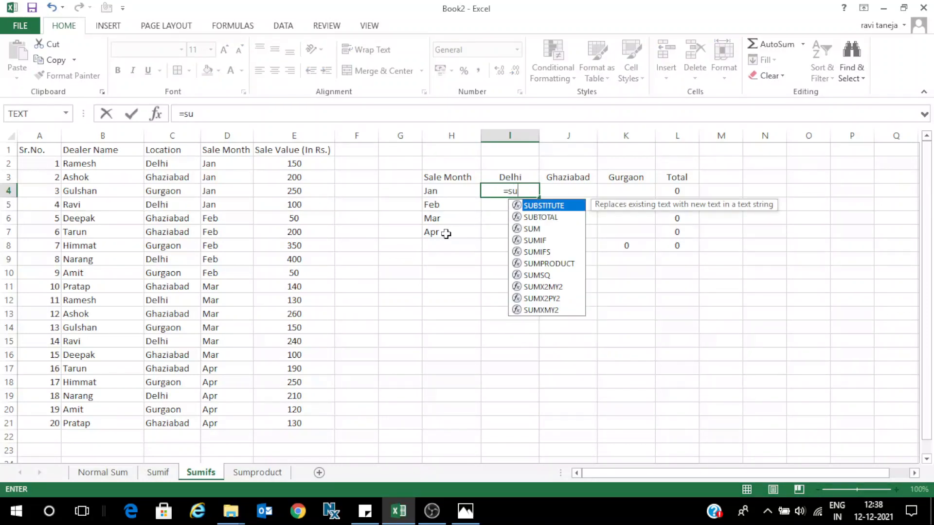
pyautogui.write('mif')
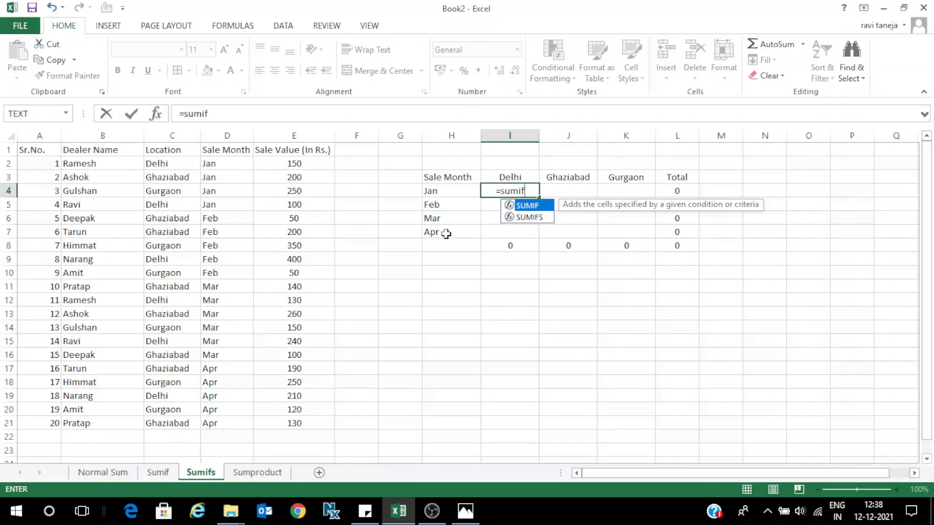
pyautogui.press('Tab')
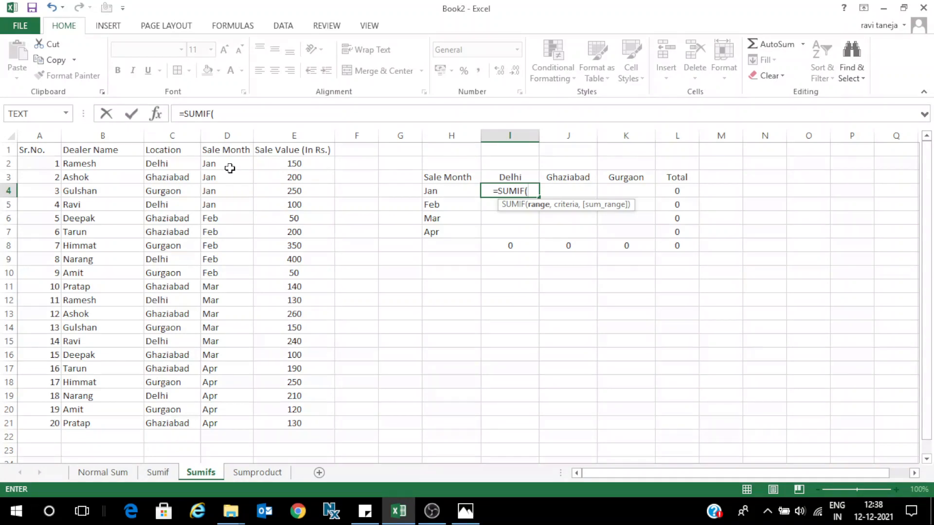
pyautogui.click(180, 161)
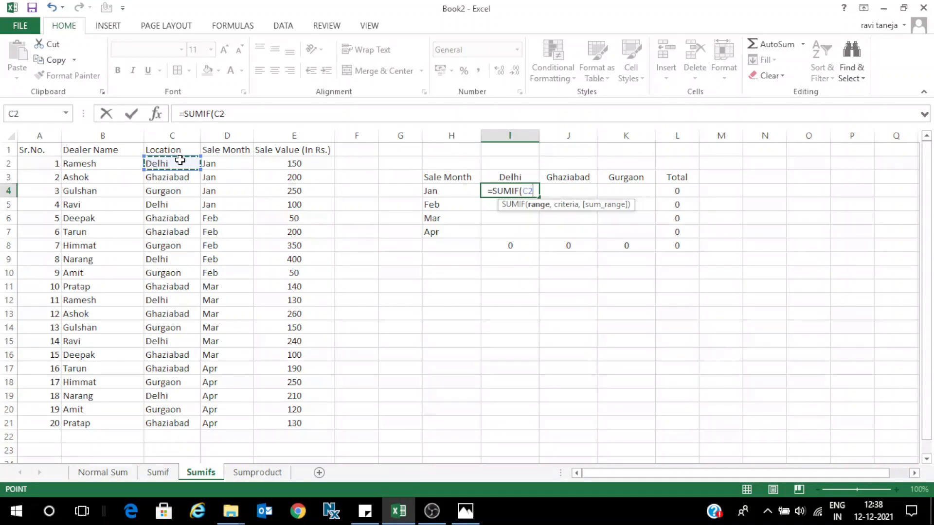
pyautogui.hotkey('ctrl', 'shift', 'Down')
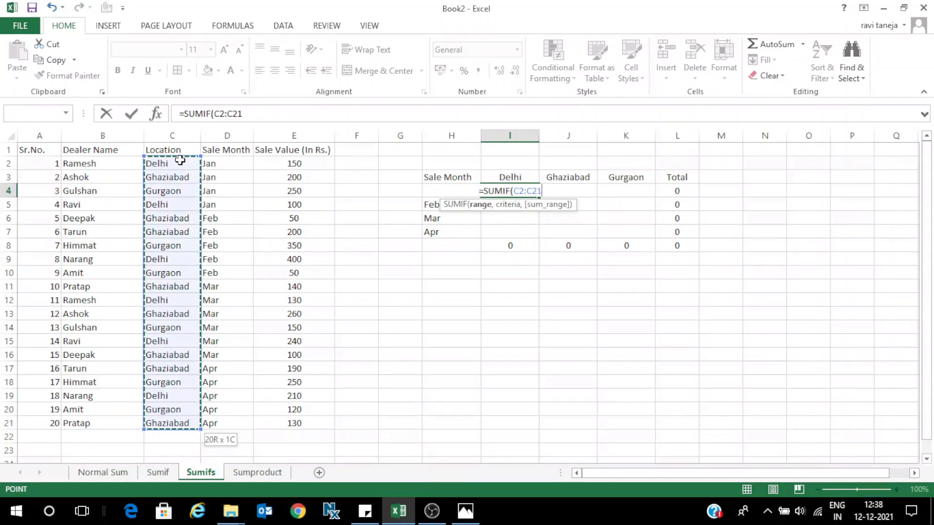
pyautogui.press('F4')
pyautogui.write(',')
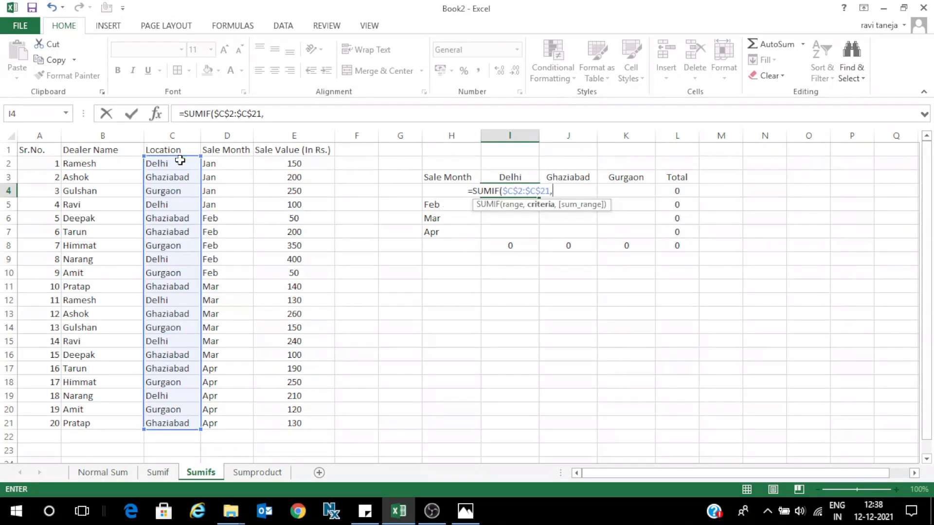
pyautogui.click(509, 175)
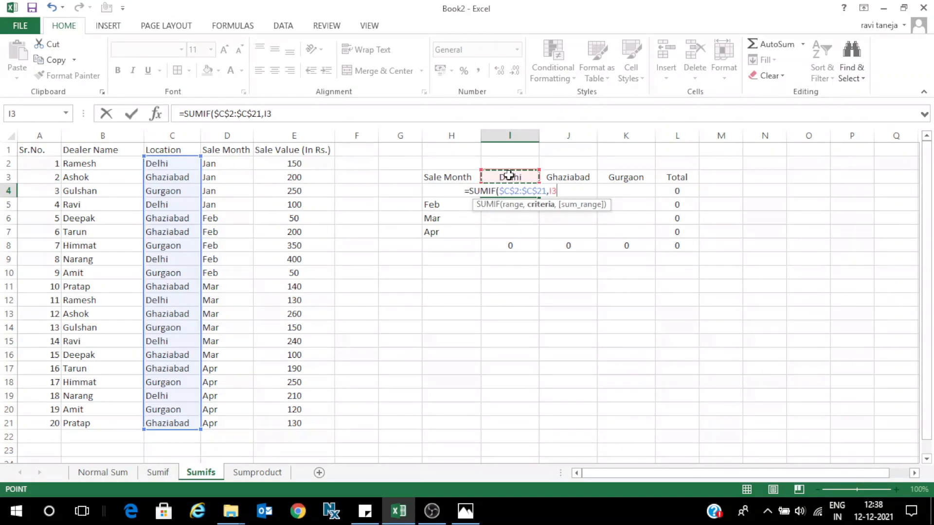
pyautogui.press('F4')
pyautogui.press('F4')
pyautogui.write(',')
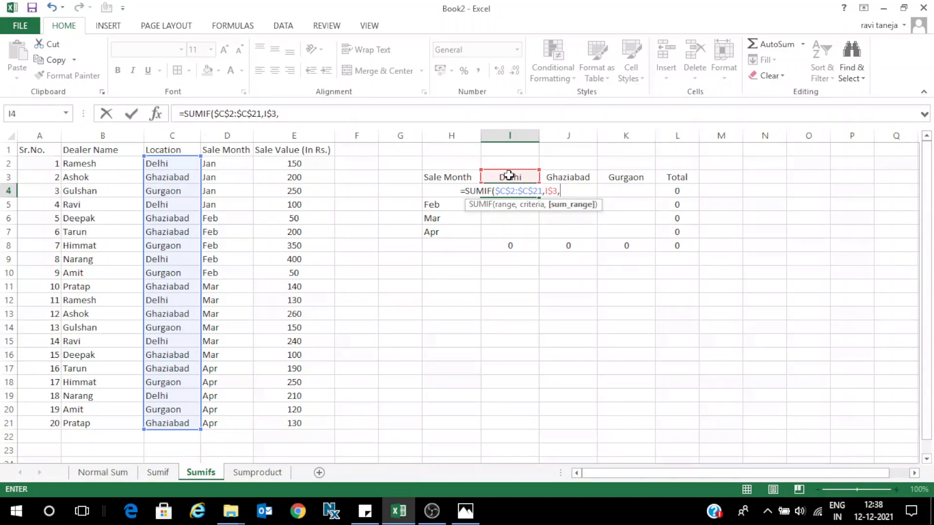
pyautogui.click(312, 163)
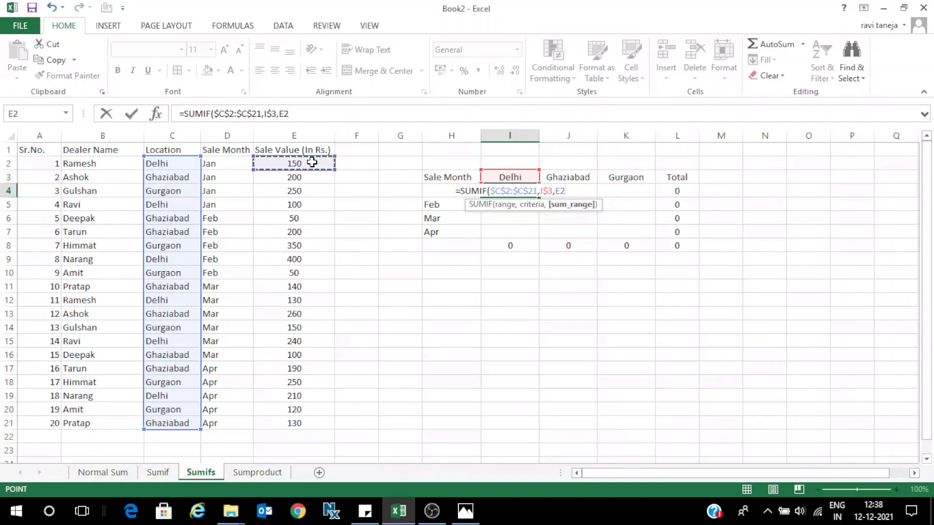
pyautogui.hotkey('ctrl', 'shift', 'Down')
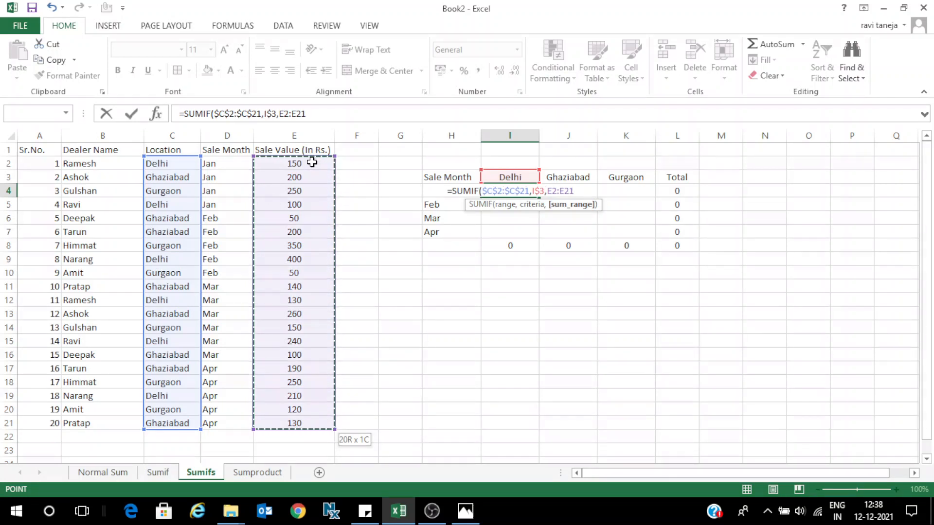
pyautogui.click(211, 113)
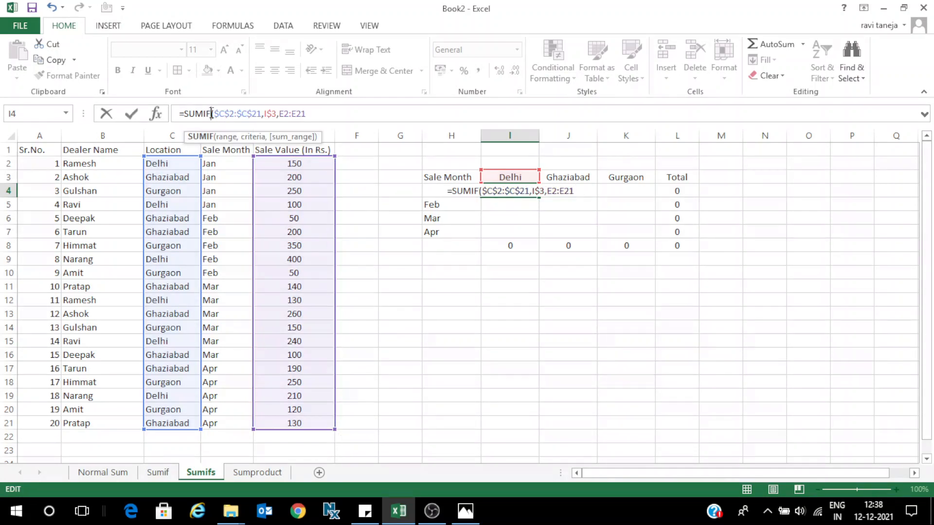
pyautogui.write('S')
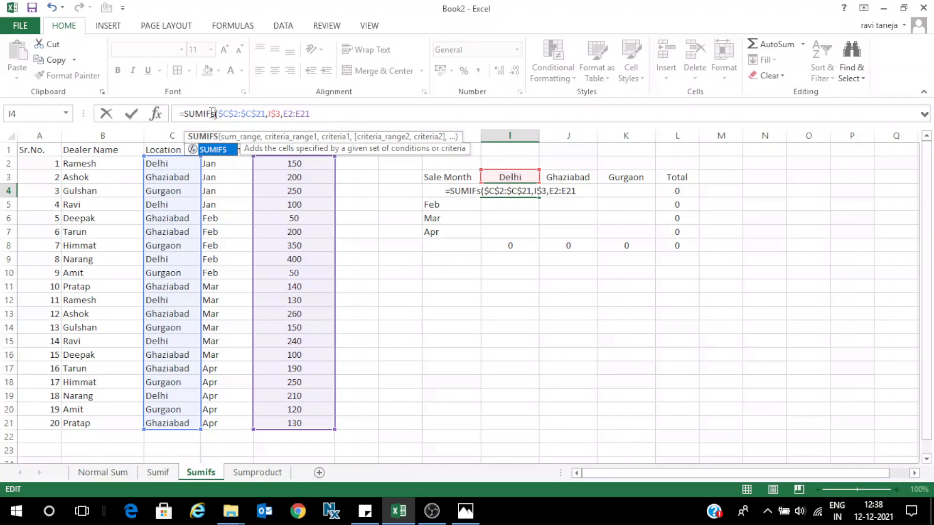
pyautogui.click(330, 116)
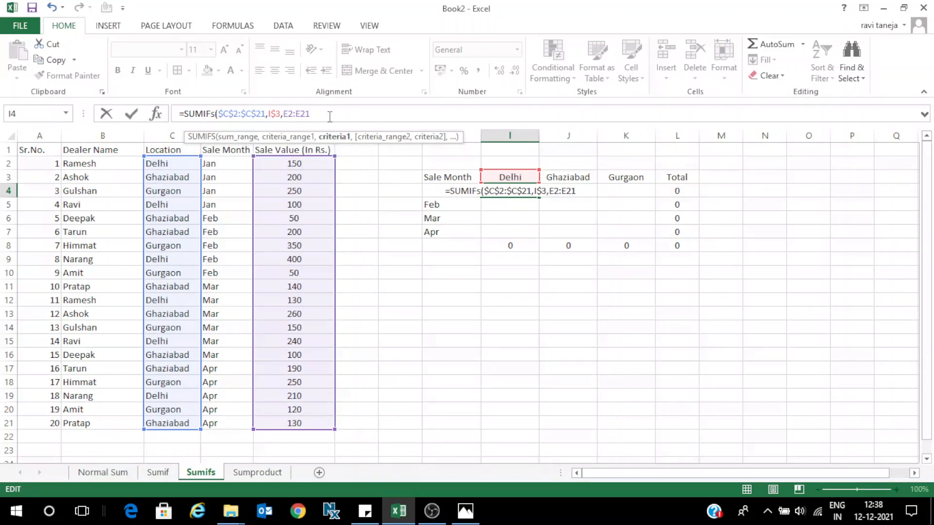
pyautogui.press('Escape')
# Step: Start a SUMIFS formula in I4 with the sale values as the absolute sum range $E$2:$E$21
pyautogui.write('=')
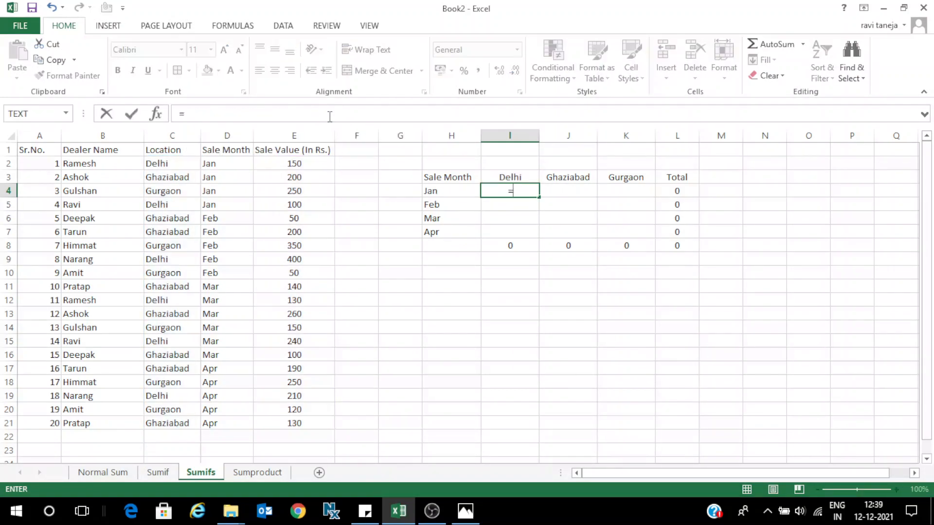
pyautogui.write('sumifs')
pyautogui.press('Tab')
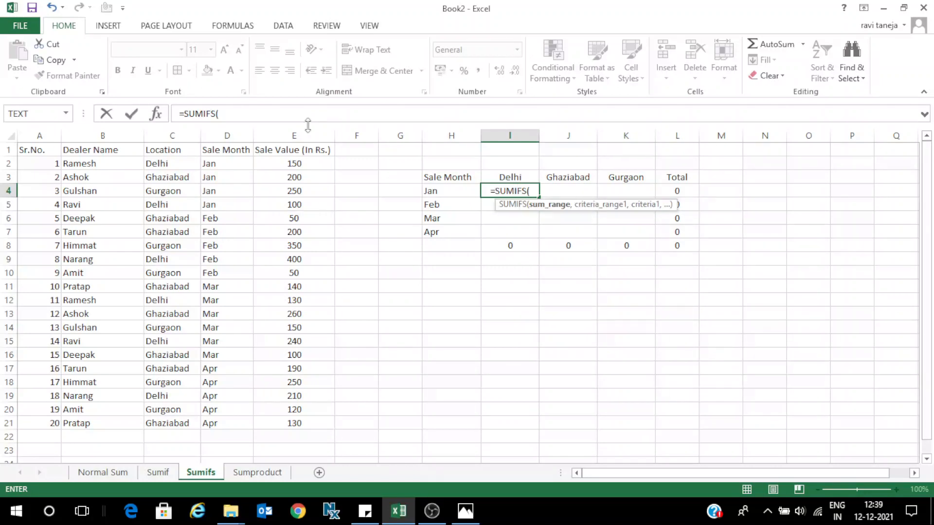
pyautogui.click(278, 167)
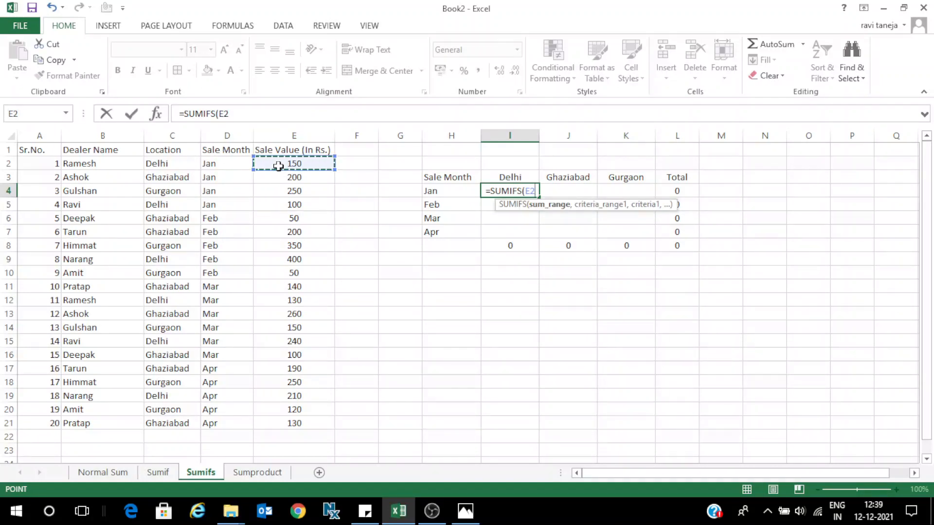
pyautogui.hotkey('ctrl', 'shift', 'Down')
pyautogui.press('F4')
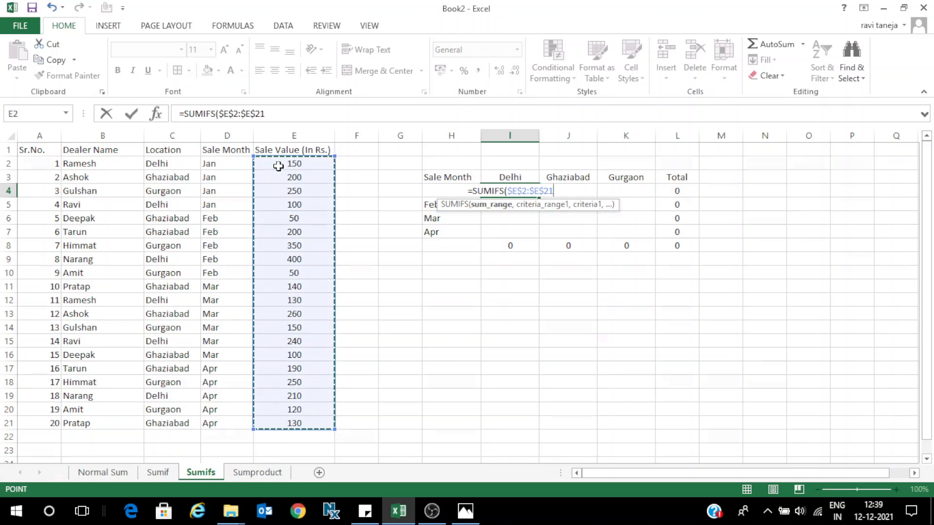
pyautogui.write(',')
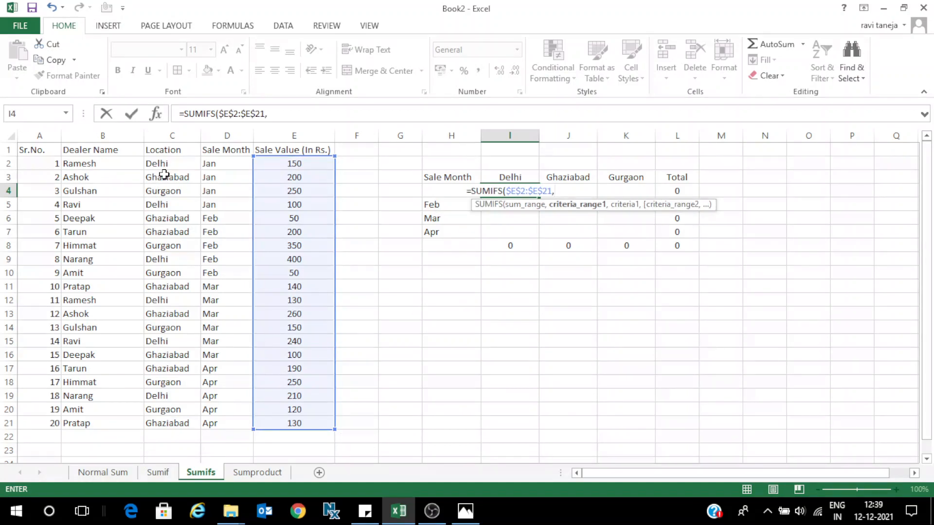
# Step: Add the Location column $C$2:$C$21 as the first criteria range, with the Delhi header as the row-locked criterion I$3
pyautogui.click(178, 164)
pyautogui.hotkey('ctrl', 'shift', 'Down')
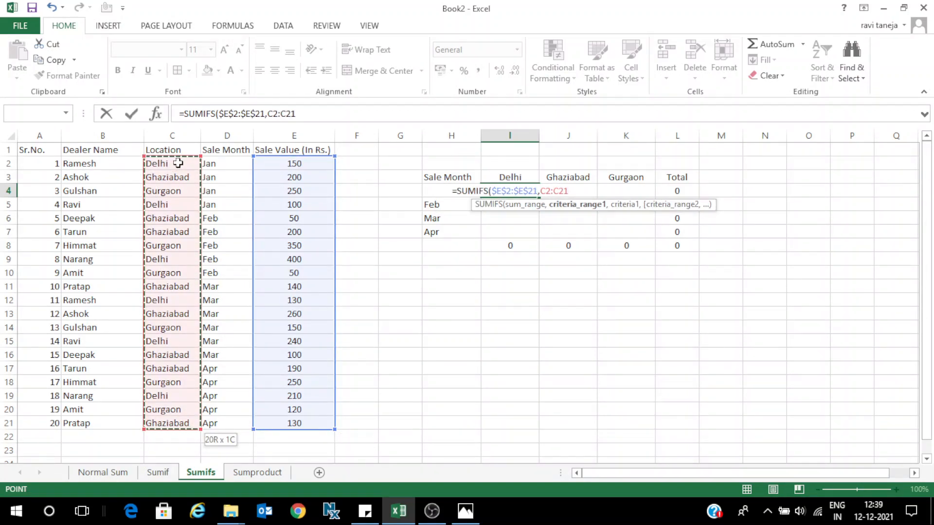
pyautogui.press('F4')
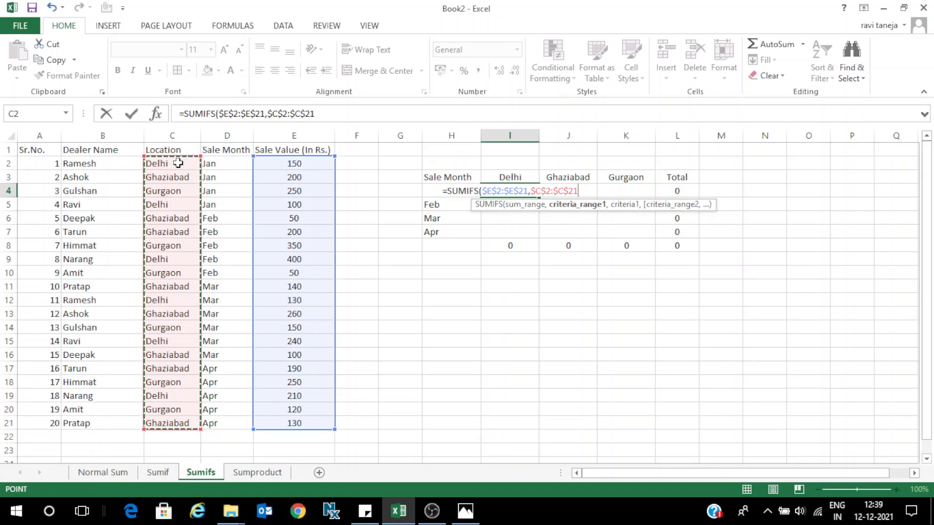
pyautogui.write(',')
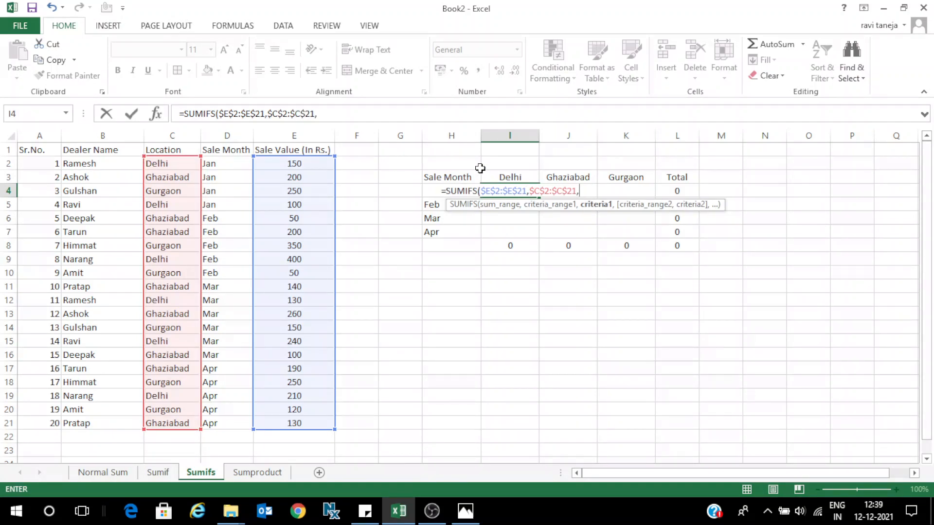
pyautogui.click(509, 176)
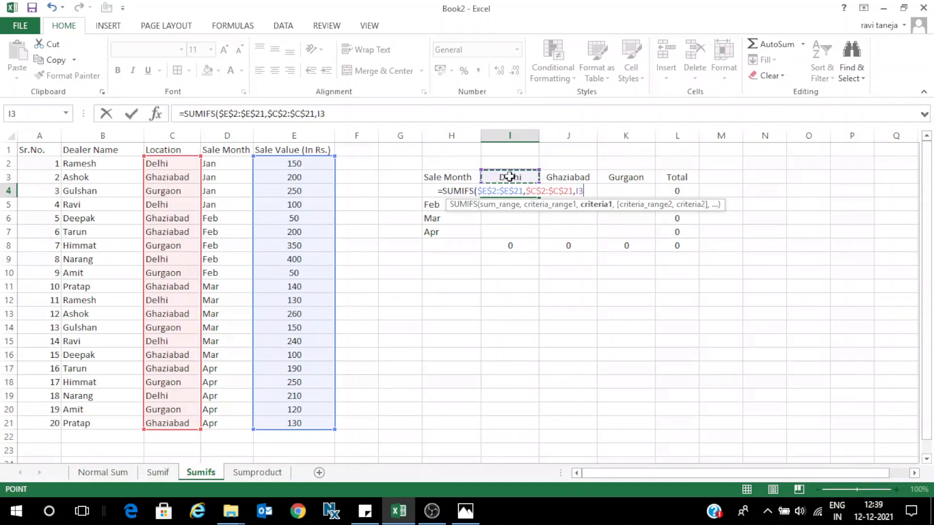
pyautogui.press('F4')
pyautogui.press('F4')
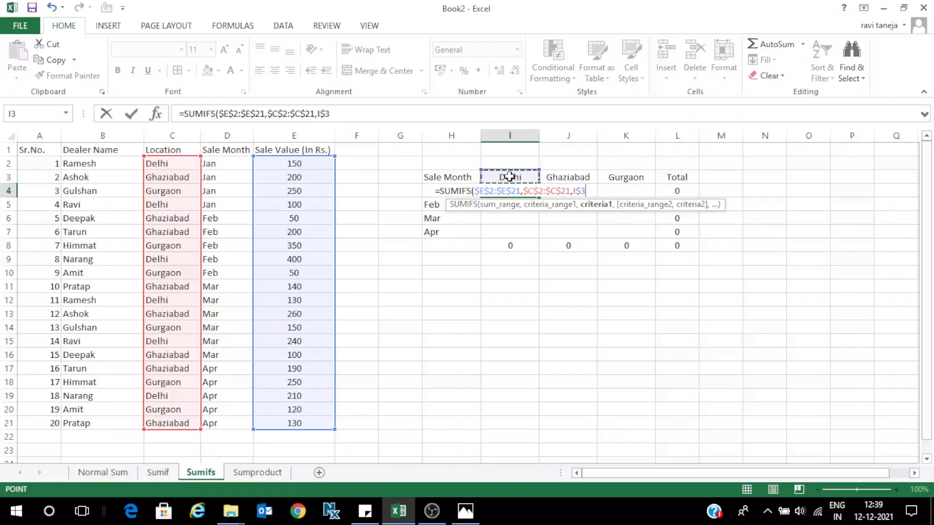
pyautogui.write(',')
# Step: Add the Sale Month column as the second, absolute criteria range $D$2:$D$21 of the SUMIFS formula
pyautogui.click(230, 161)
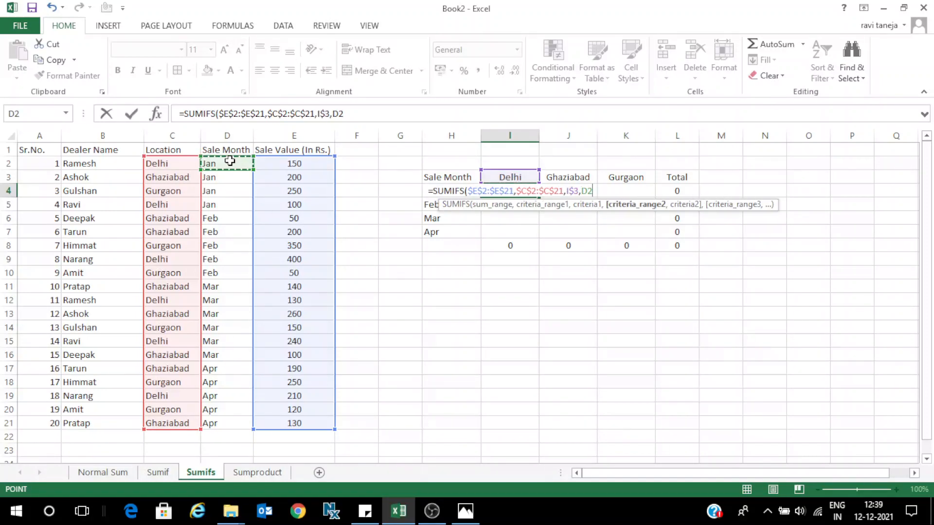
pyautogui.hotkey('ctrl', 'shift', 'Down')
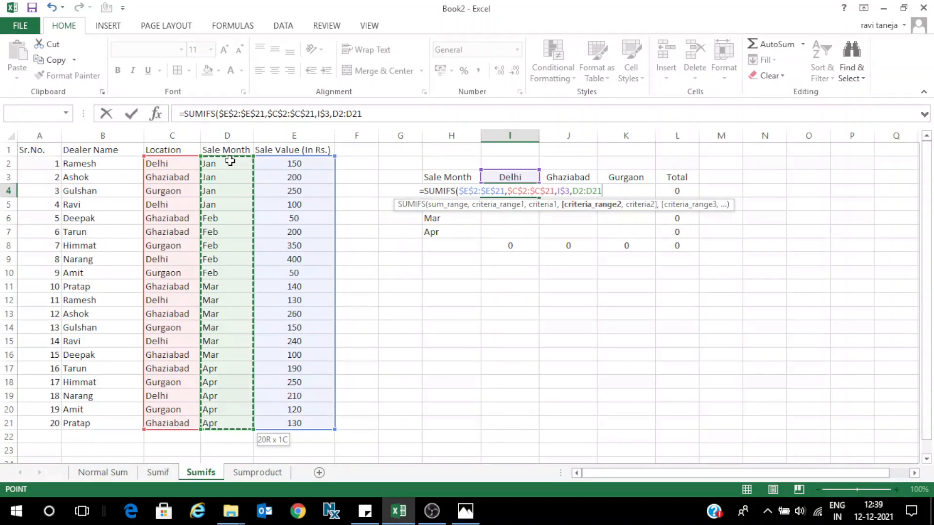
pyautogui.press('F4')
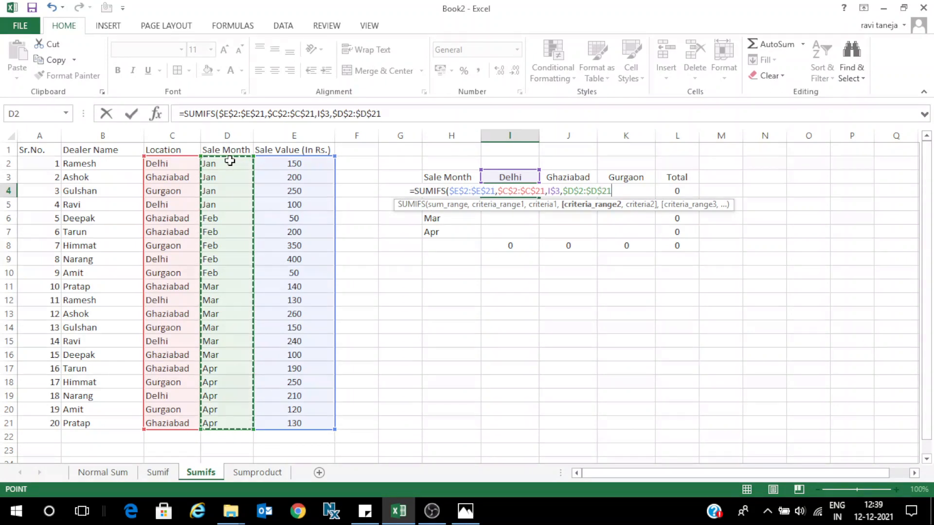
pyautogui.write(',')
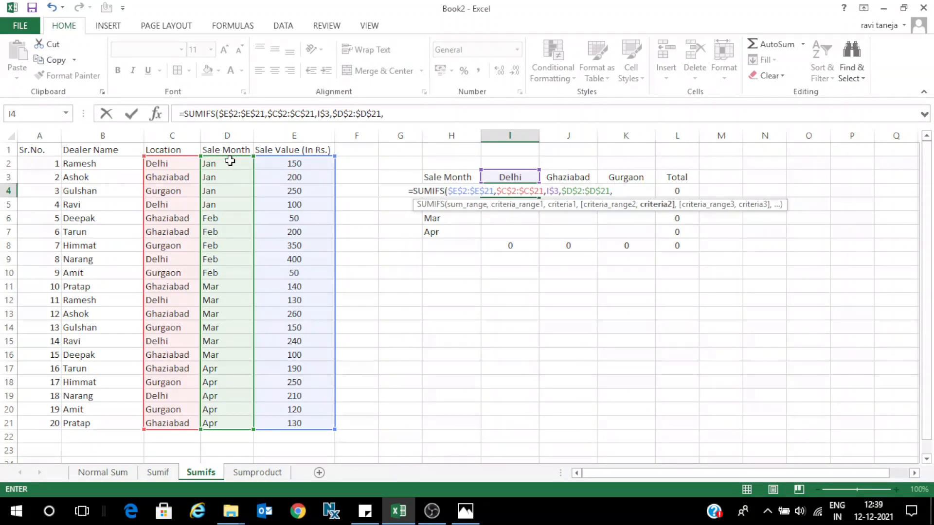
# Step: Complete the SUMIFS formula in I4 with the Jan label as the column-locked second criterion $H4
pyautogui.click(435, 225)
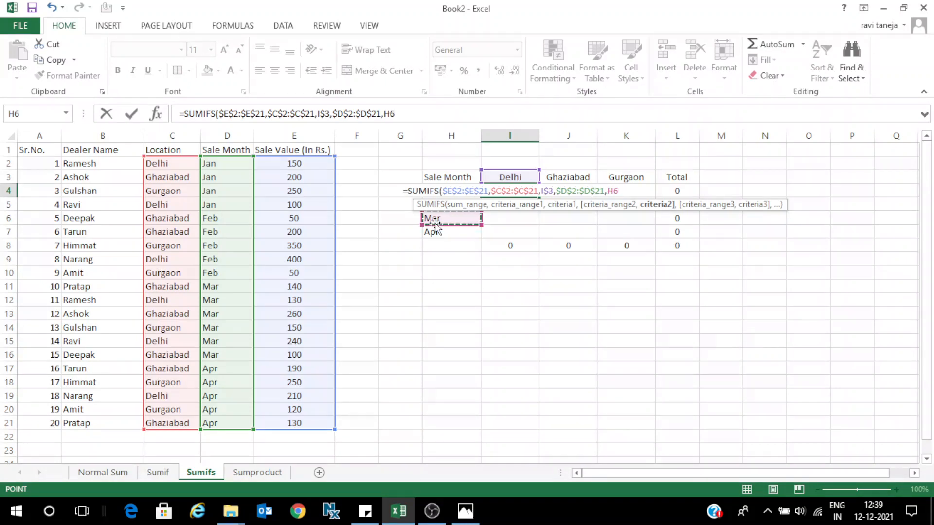
pyautogui.press('Up')
pyautogui.press('Up')
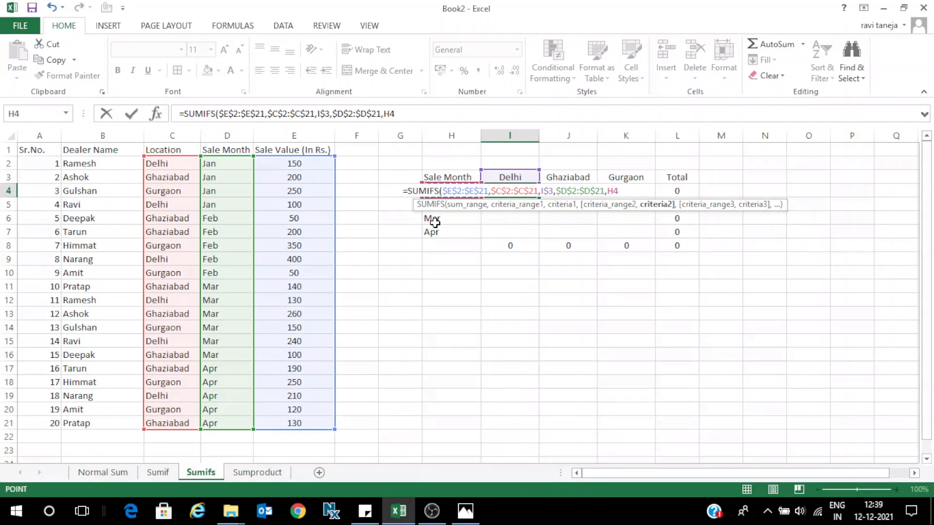
pyautogui.press('F4')
pyautogui.press('F4')
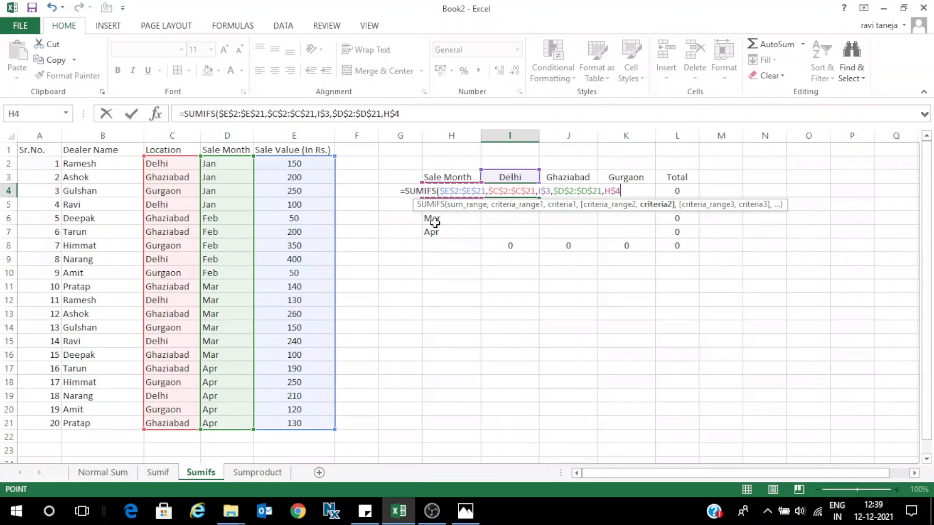
pyautogui.press('F4')
pyautogui.write(')')
pyautogui.hotkey('ctrl', 'Return')
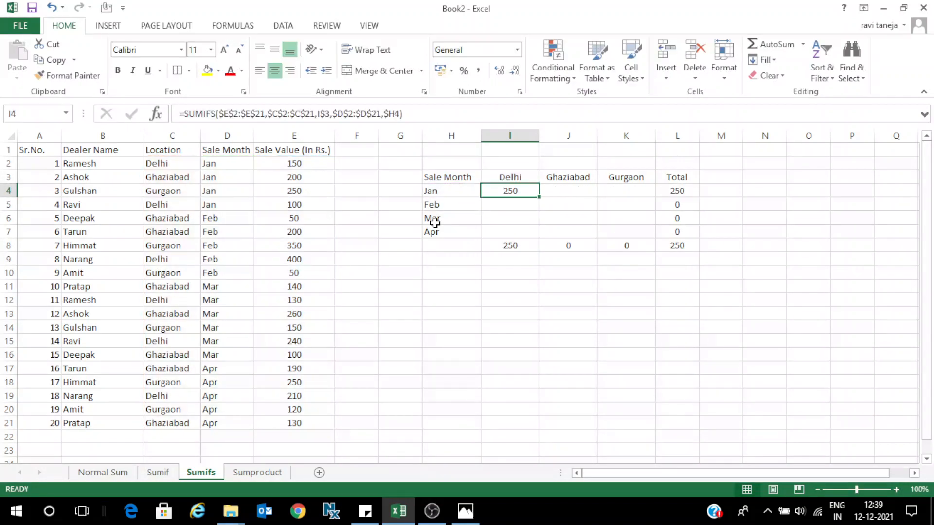
# Step: Copy the SUMIFS formula from I4 into the Ghaziabad cell for Jan, J4
pyautogui.hotkey('ctrl', 'c')
pyautogui.press('Right')
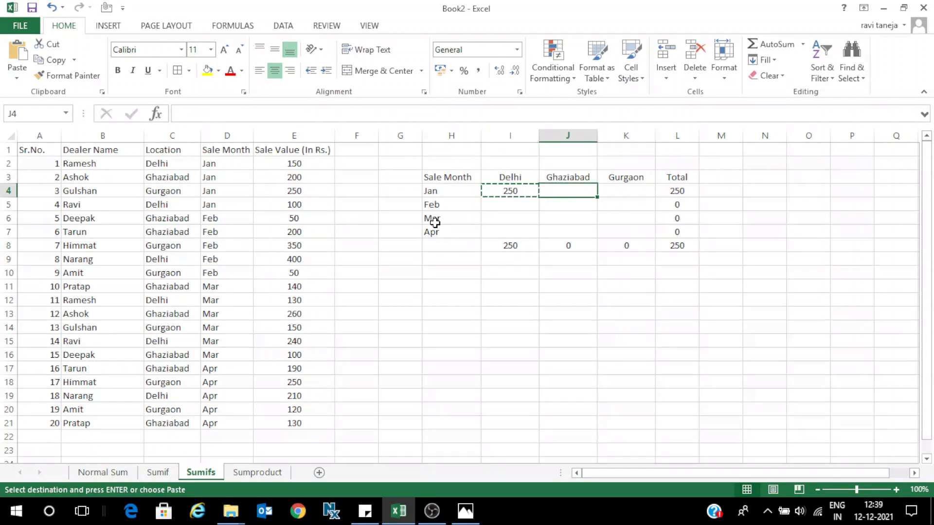
pyautogui.press('Return')
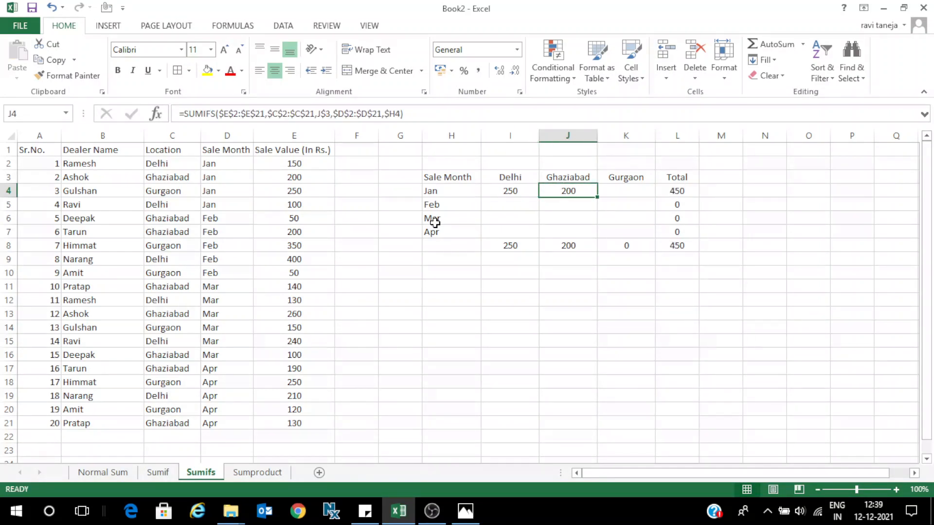
# Step: Check the copied formula's references in J4, and copy the SUMIFS formula from I4 into the Delhi cell for Feb, I5
pyautogui.press('F2')
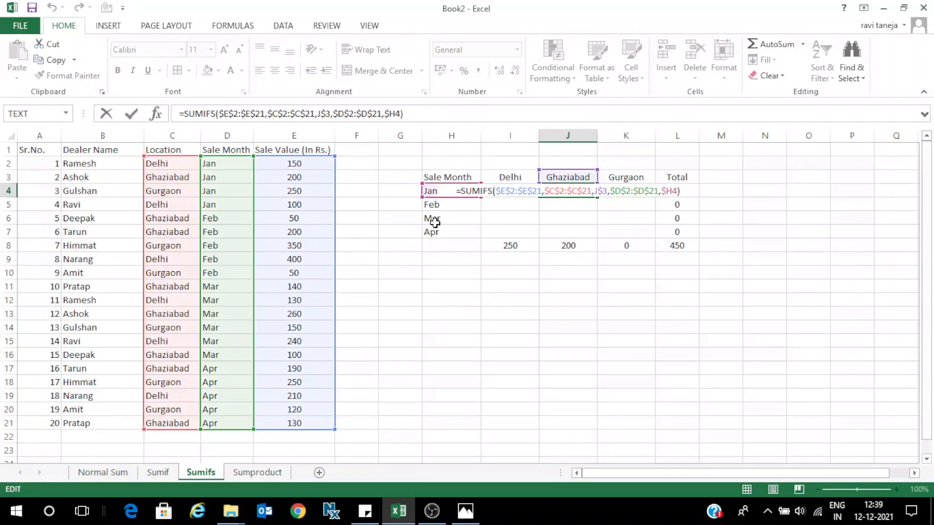
pyautogui.press('Escape')
pyautogui.press('Left')
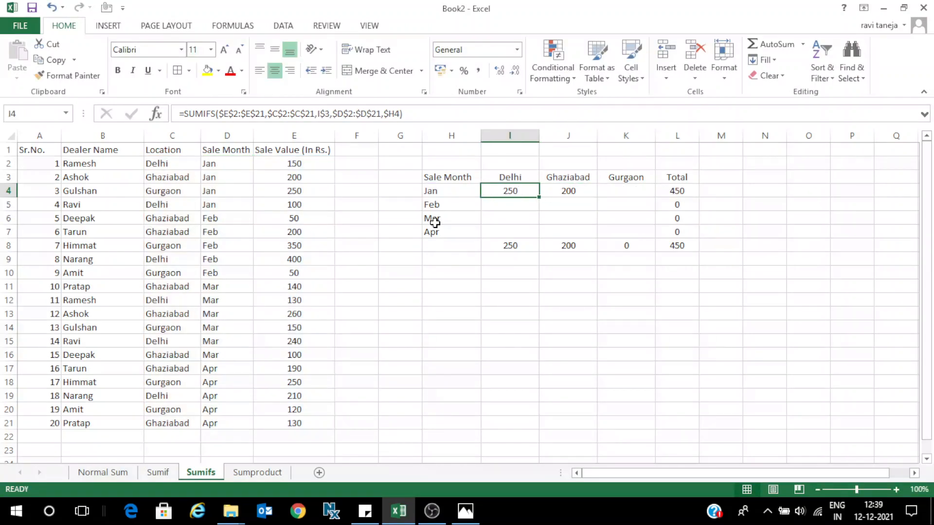
pyautogui.hotkey('ctrl', 'c')
pyautogui.press('Down')
pyautogui.press('Return')
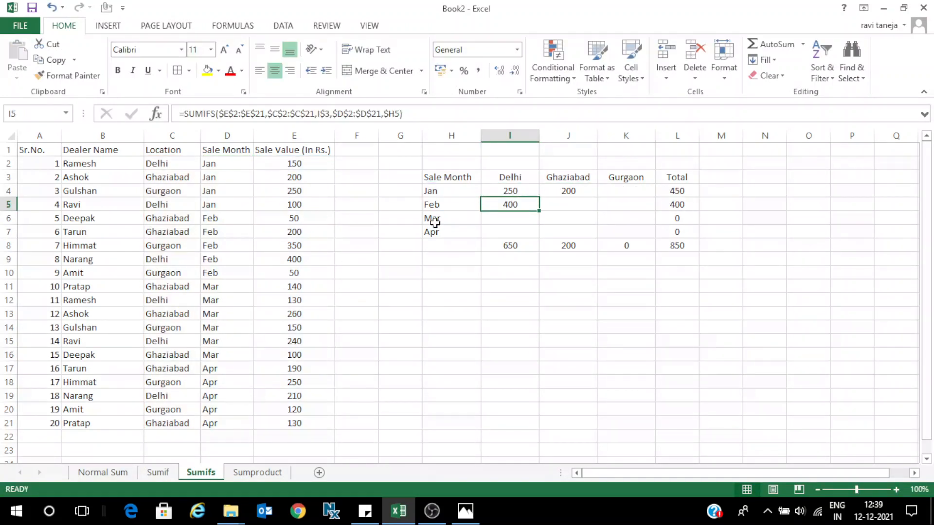
pyautogui.press('F2')
pyautogui.press('Escape')
# Step: Copy the SUMIFS formula from I4 across the whole month-by-location block I4:K7
pyautogui.press('Up')
pyautogui.hotkey('ctrl', 'c')
pyautogui.hotkey('shift', 'Down')
pyautogui.hotkey('shift', 'Down')
pyautogui.hotkey('shift', 'Down')
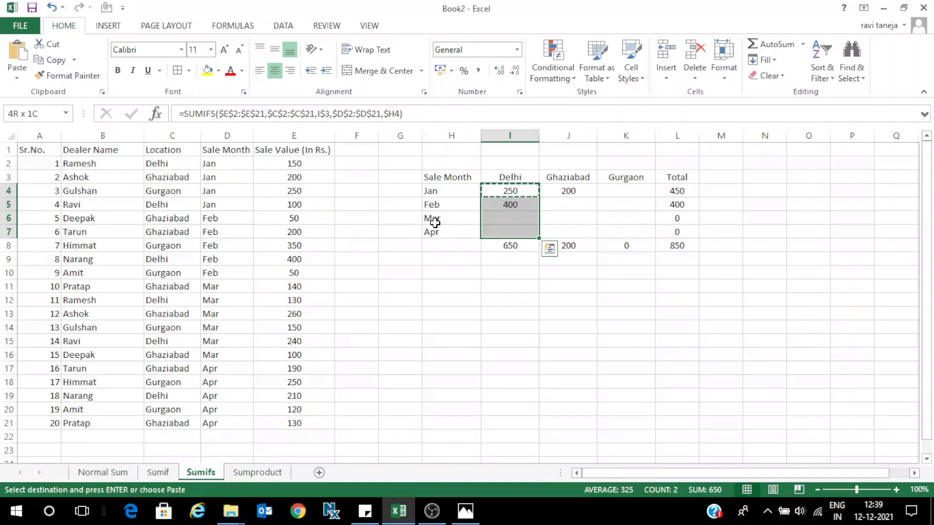
pyautogui.hotkey('shift', 'Right')
pyautogui.hotkey('shift', 'Right')
pyautogui.press('Return')
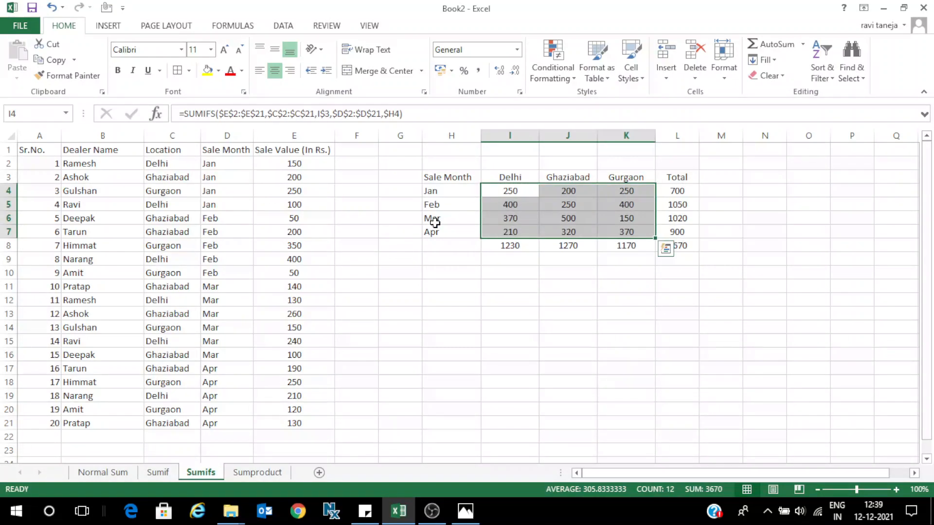
pyautogui.click(555, 282)
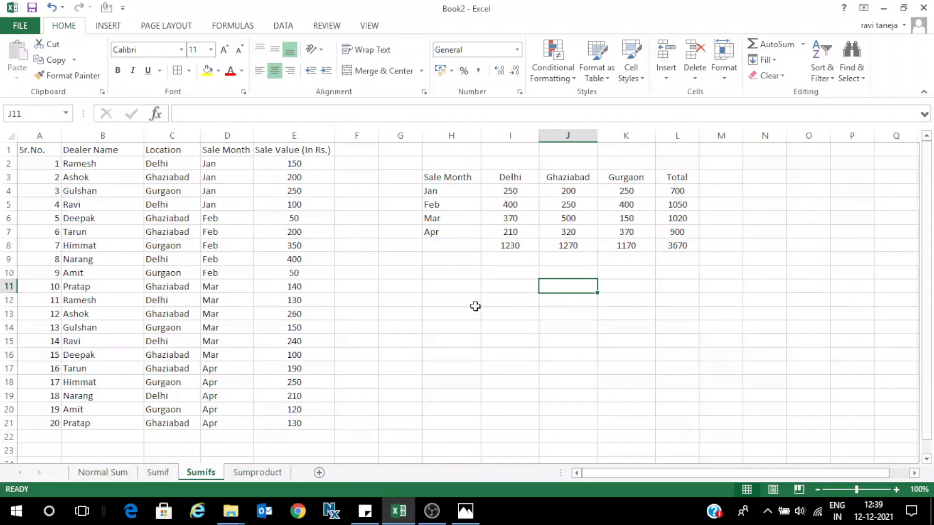
pyautogui.press('Home')
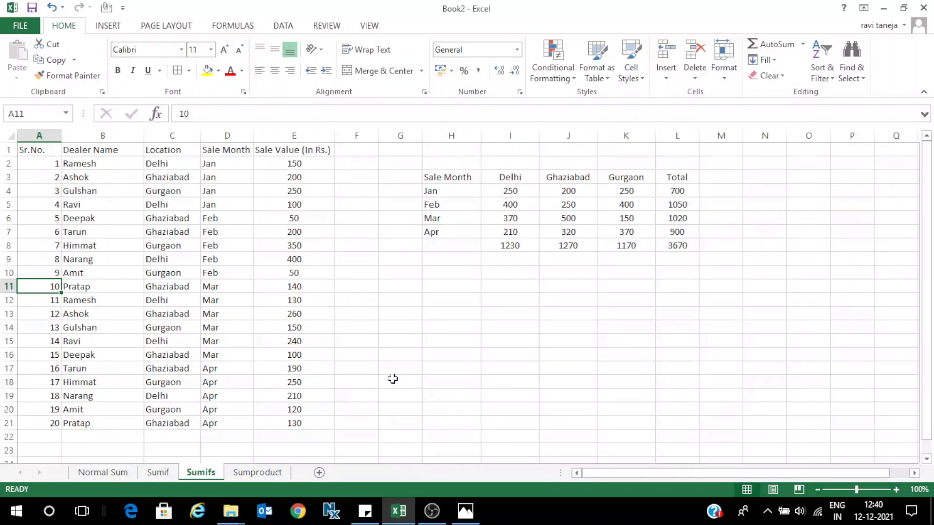
# Step: Switch to the Sumproduct sheet and review the prices of Products 1 to 3 in J3:L3
pyautogui.click(266, 473)
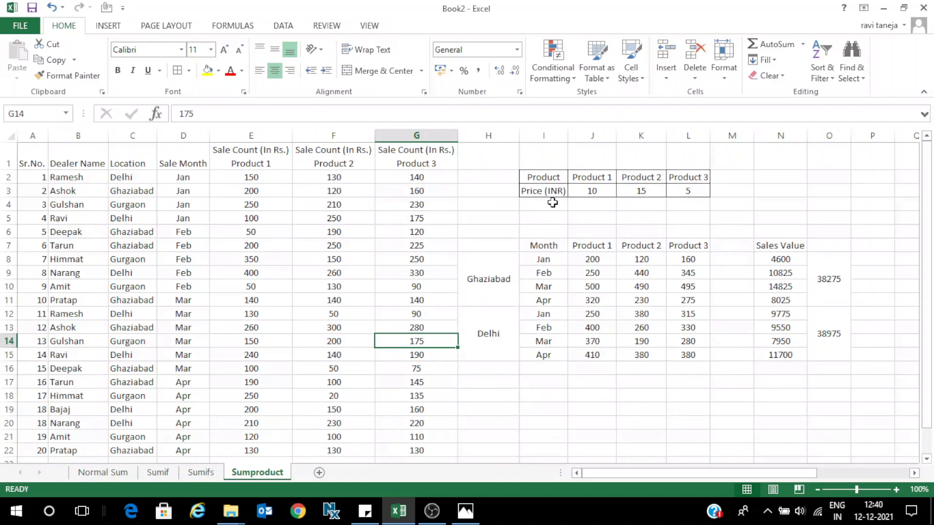
pyautogui.click(593, 193)
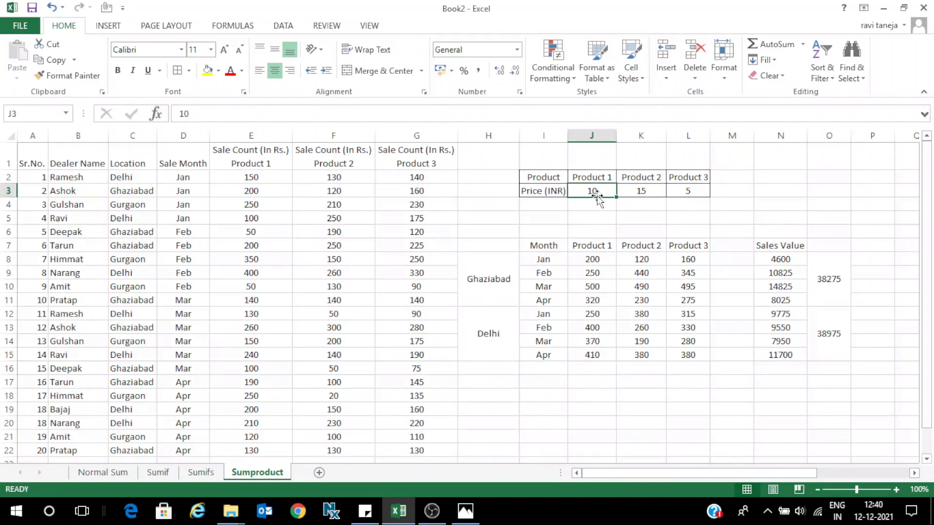
pyautogui.click(640, 190)
pyautogui.click(682, 191)
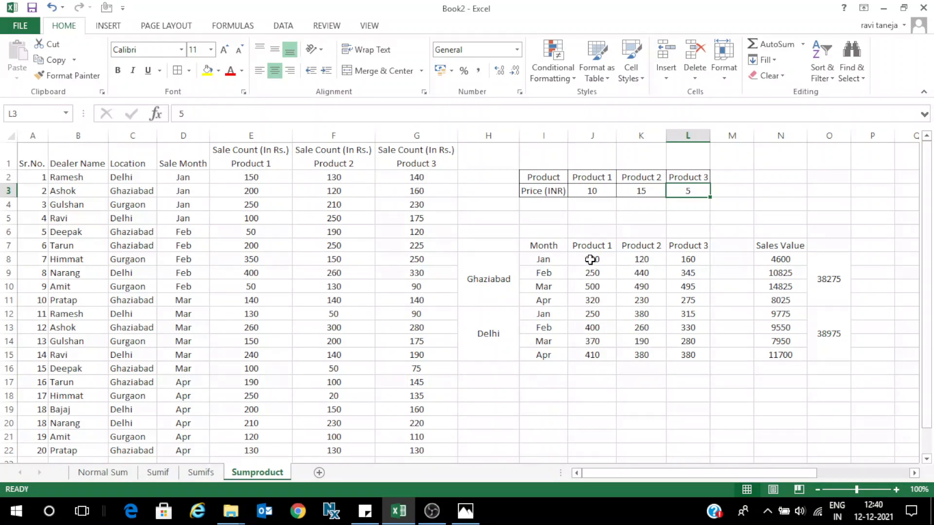
# Step: Start a SUMIFS formula in J8 with the Product 1 sale counts $E$2:$E$22 as the absolute sum range
pyautogui.click(590, 259)
pyautogui.write('=sumi')
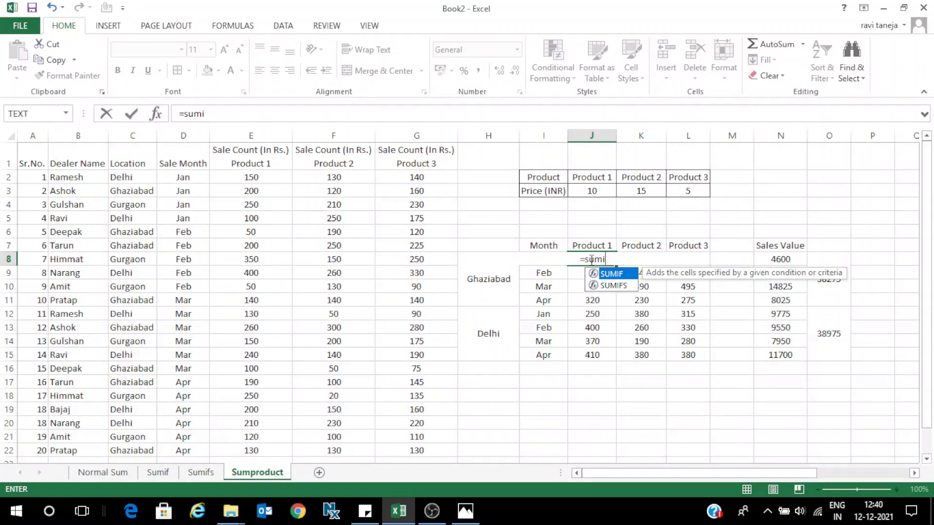
pyautogui.press('Down')
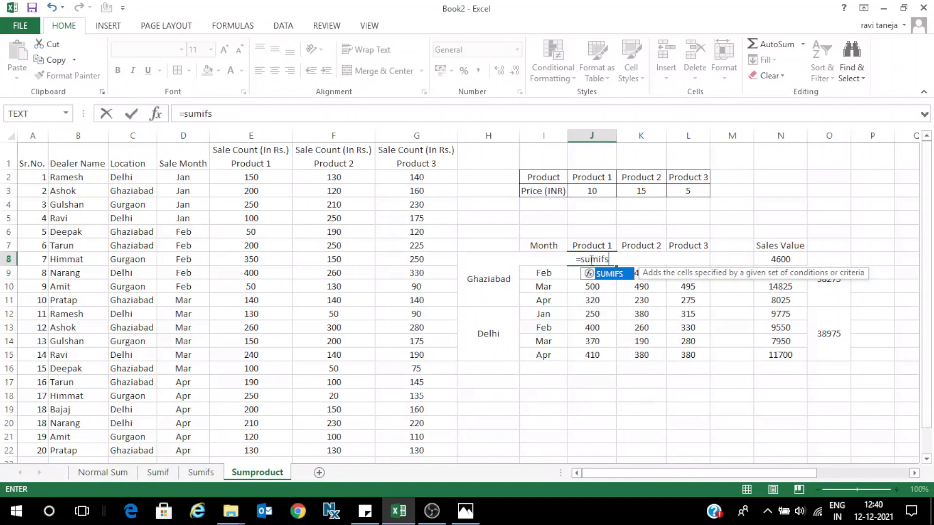
pyautogui.press('Tab')
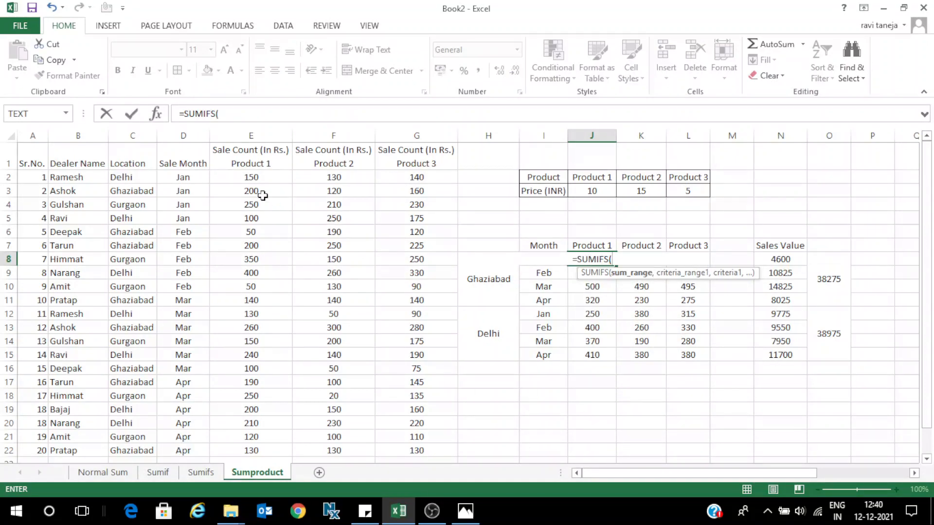
pyautogui.click(258, 177)
pyautogui.hotkey('ctrl', 'shift', 'Down')
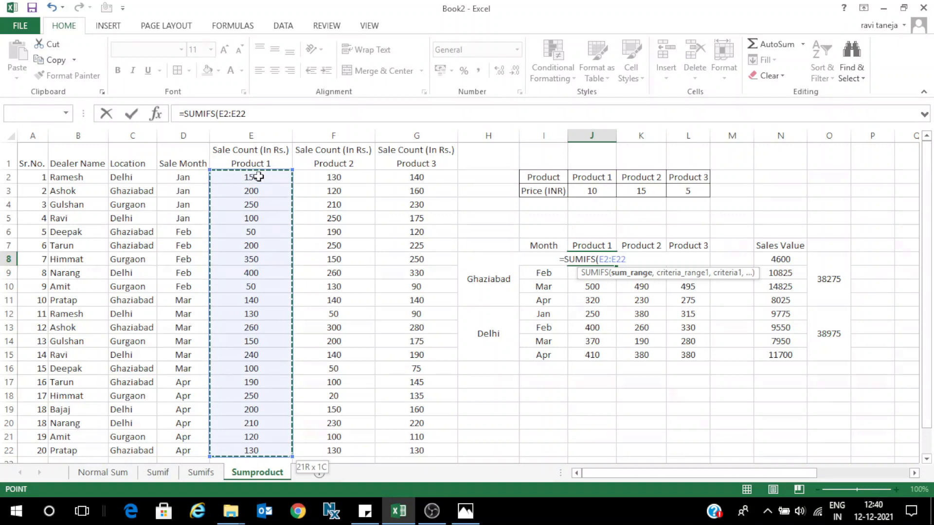
pyautogui.press('F4')
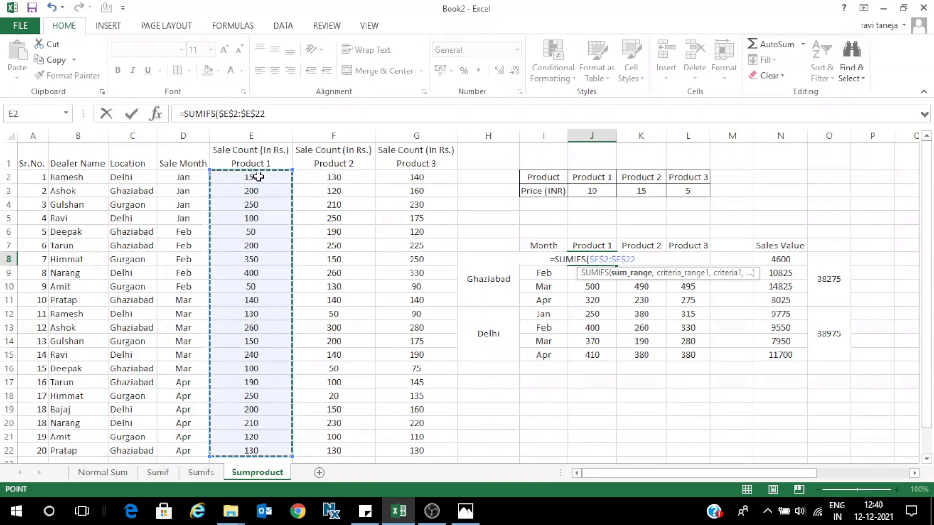
pyautogui.write(',')
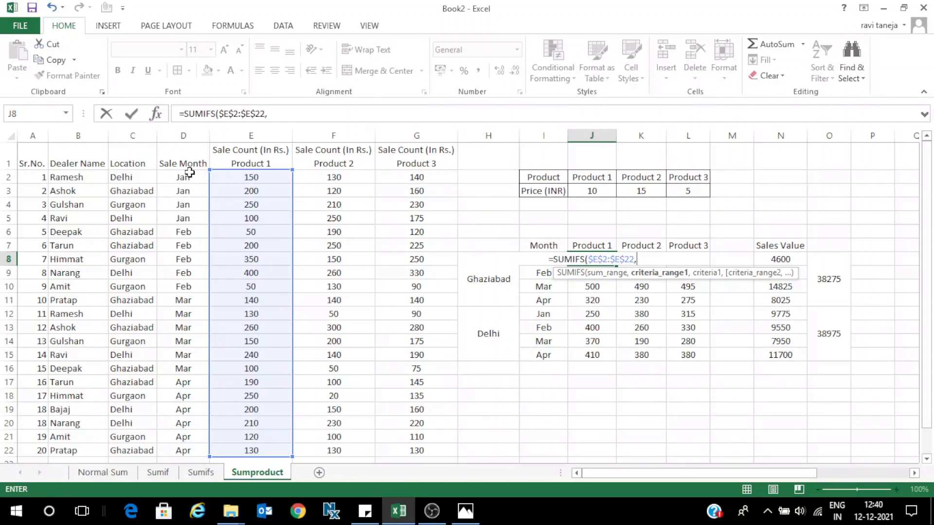
# Step: Add the Sale Month column $D$2:$D$22 as the first criteria range, with the Jan label as the row-locked criterion I$8
pyautogui.click(189, 174)
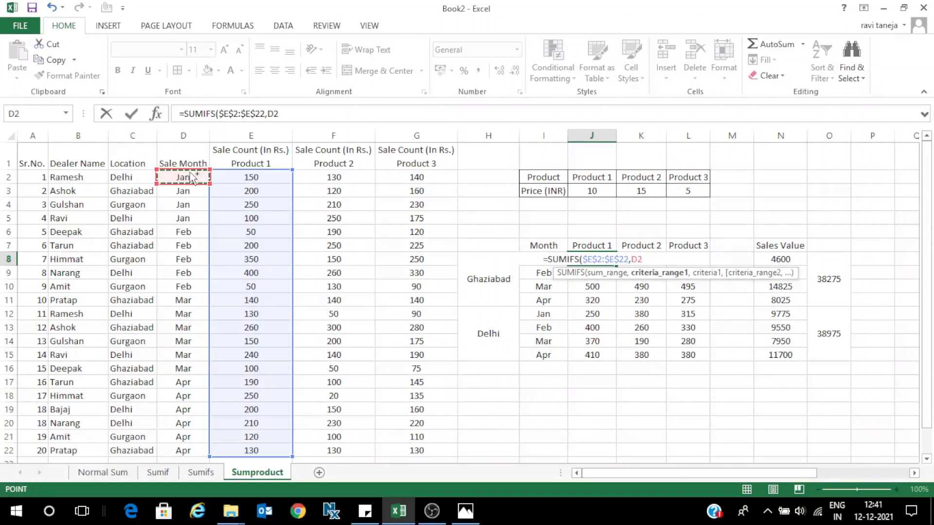
pyautogui.hotkey('ctrl', 'shift', 'Down')
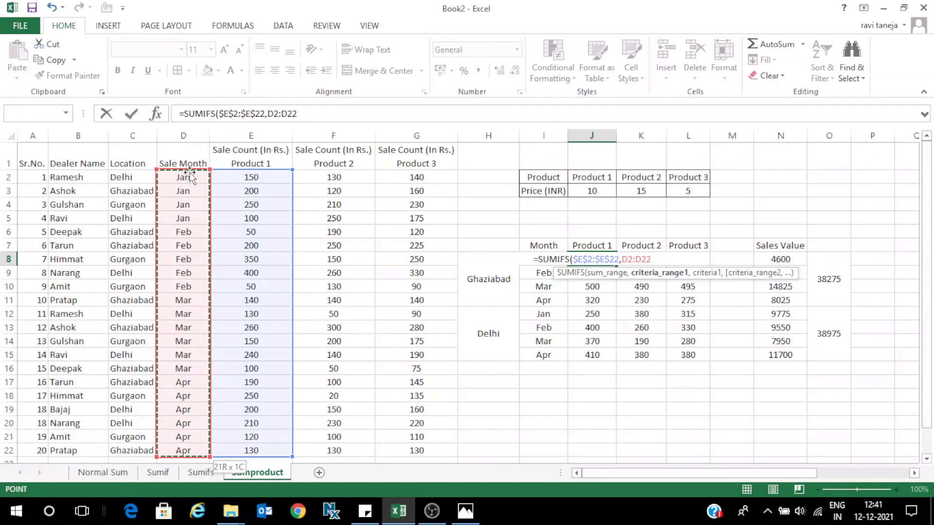
pyautogui.press('F4')
pyautogui.write(',')
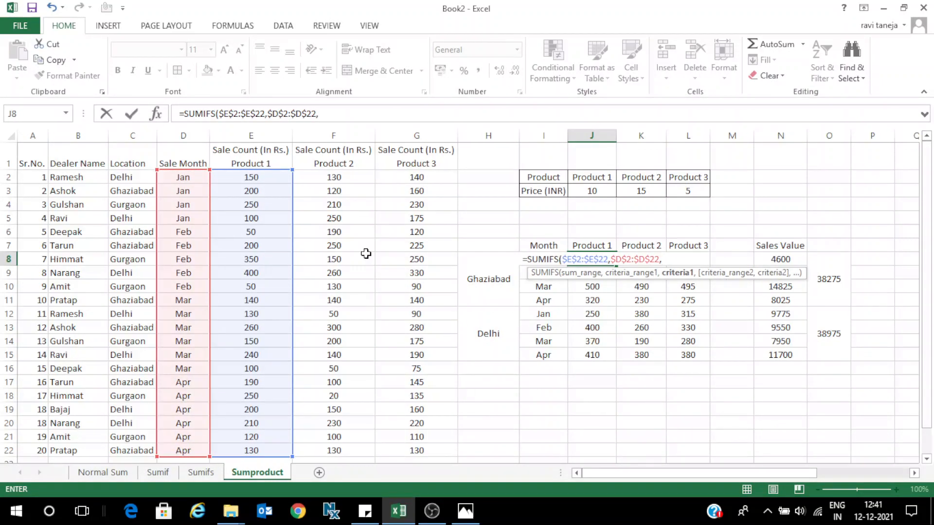
pyautogui.click(543, 290)
pyautogui.press('Up')
pyautogui.press('Up')
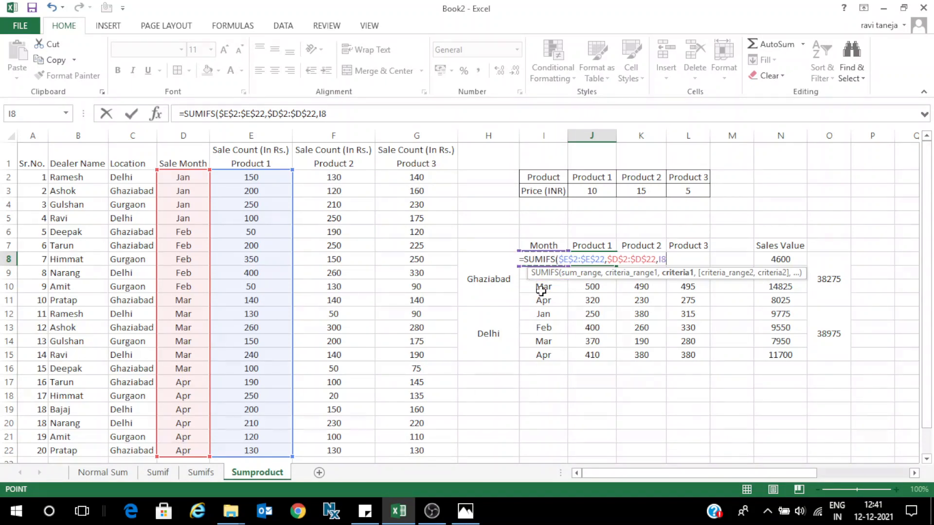
pyautogui.press('F4')
pyautogui.press('F4')
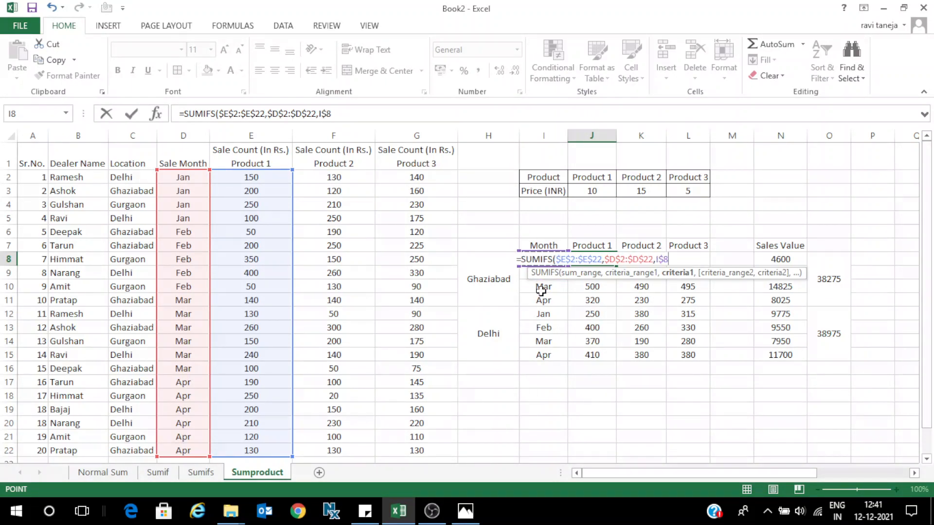
pyautogui.write(',')
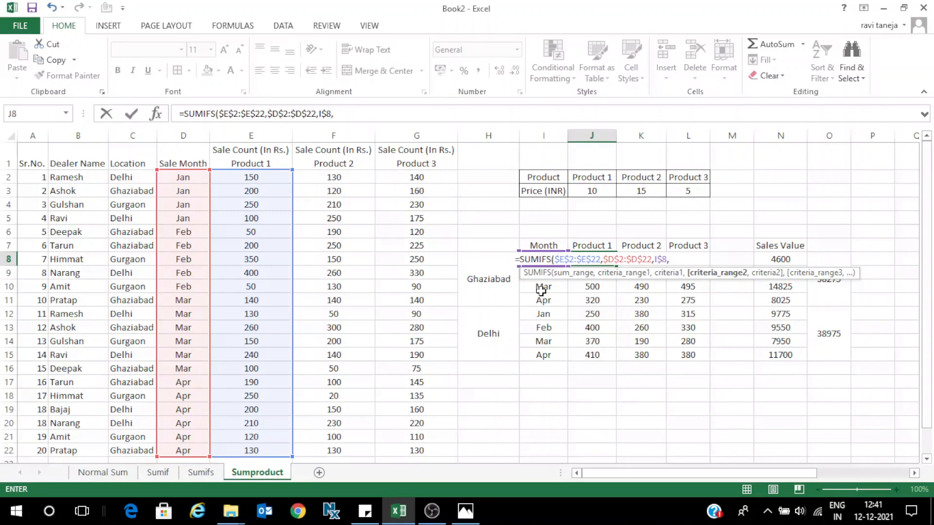
# Step: Complete the J8 formula with the Location column $C$2:$C$22 as second criteria range and the Ghaziabad cell $H$8 as its criterion
pyautogui.click(138, 178)
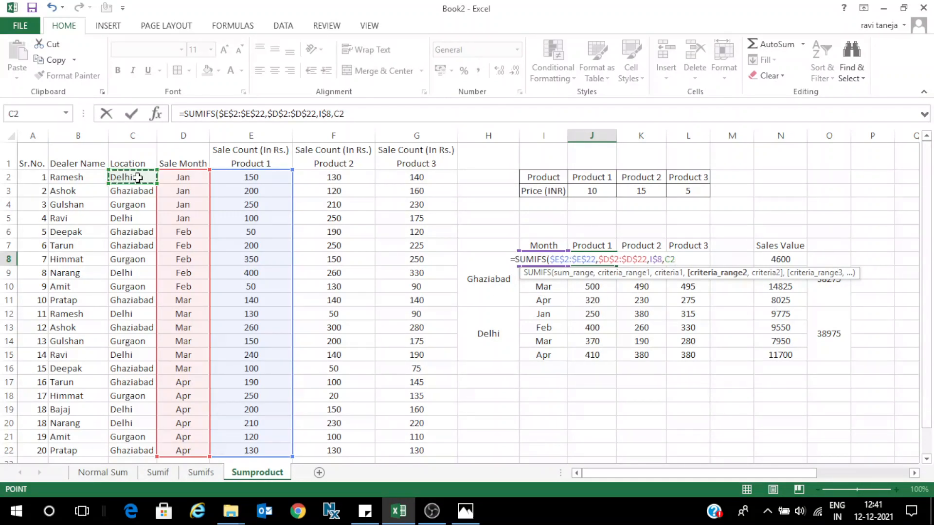
pyautogui.hotkey('ctrl', 'shift', 'Down')
pyautogui.press('F4')
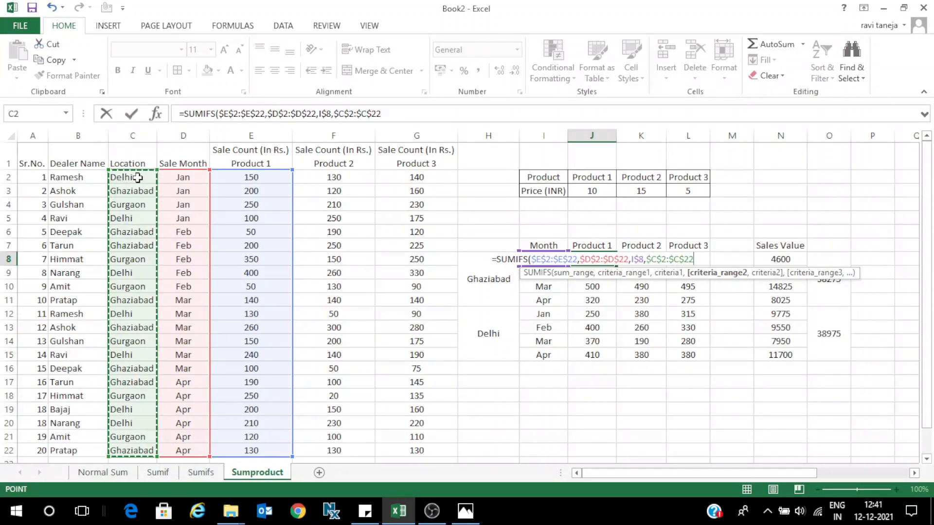
pyautogui.write(',')
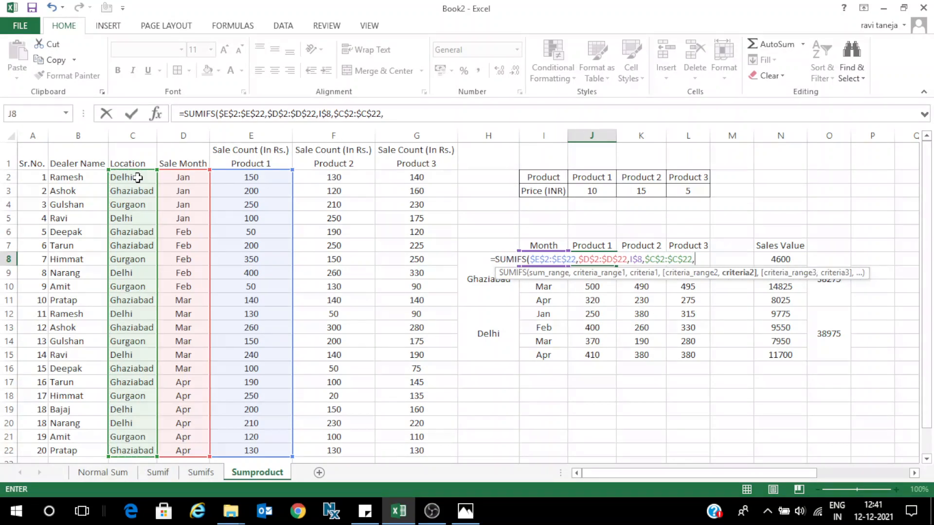
pyautogui.click(487, 288)
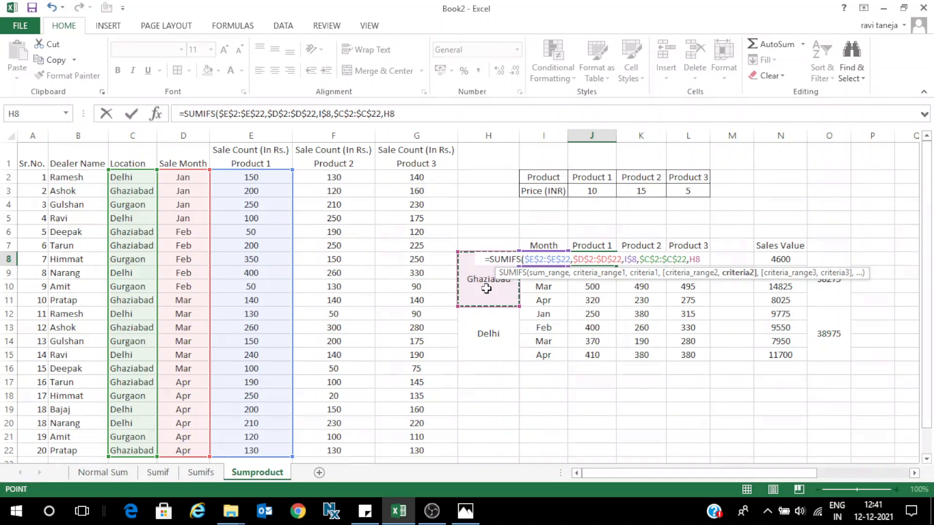
pyautogui.press('F4')
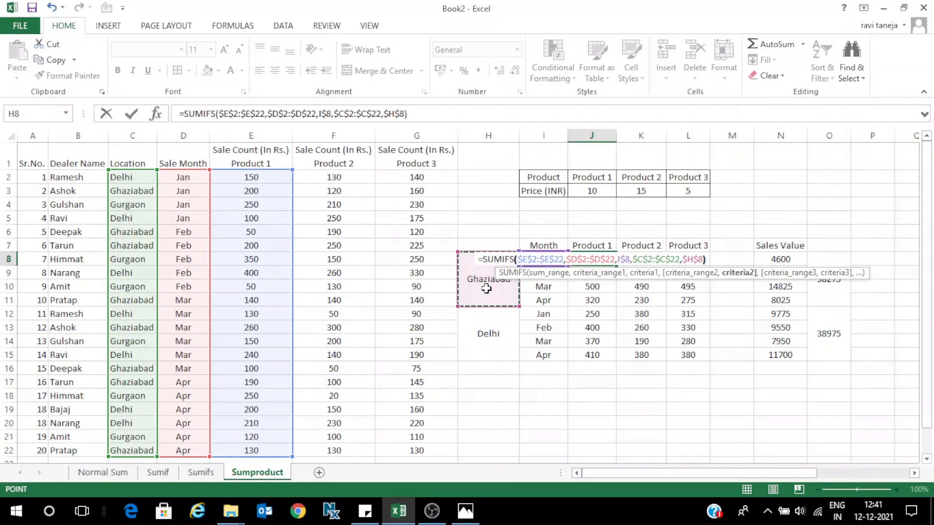
pyautogui.hotkey('ctrl', 'Return')
# Step: Copy the SUMIFS formula from J8 into the Product 2 cell K8 and inspect its references
pyautogui.hotkey('ctrl', 'c')
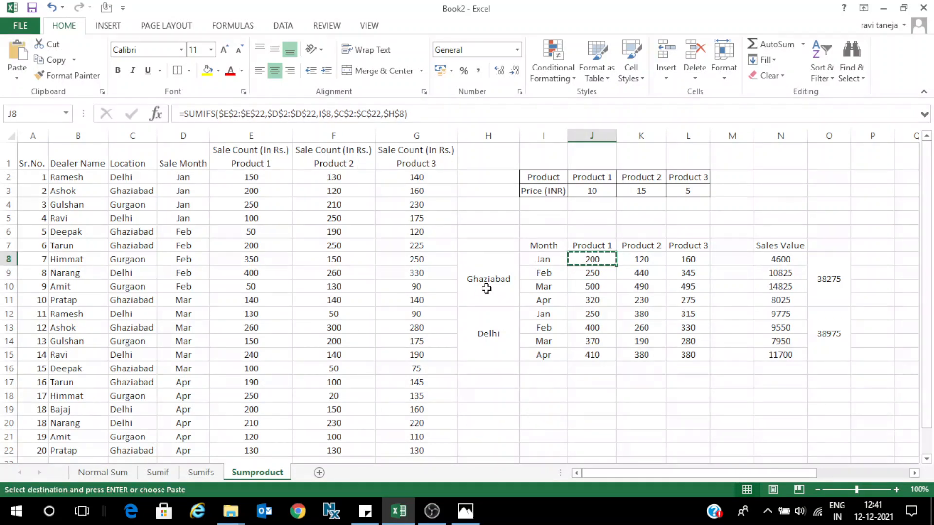
pyautogui.press('Right')
pyautogui.press('Return')
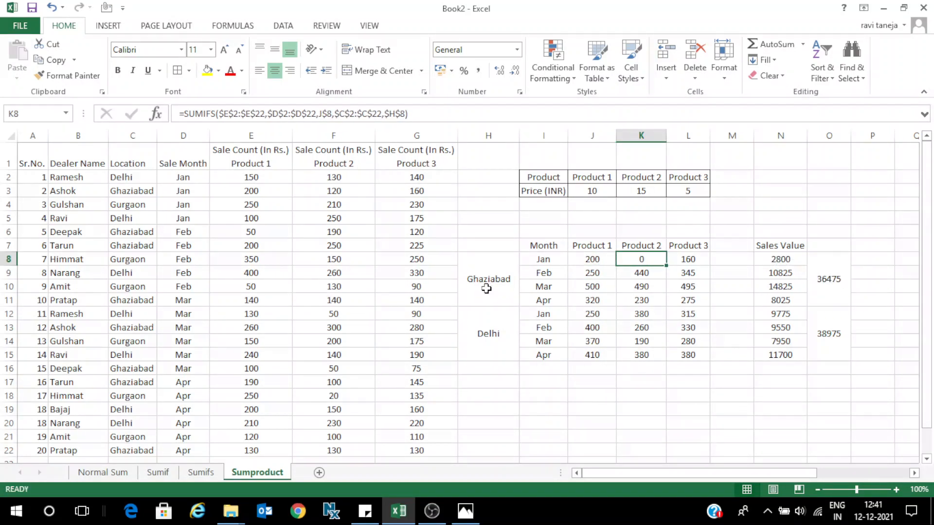
pyautogui.press('F2')
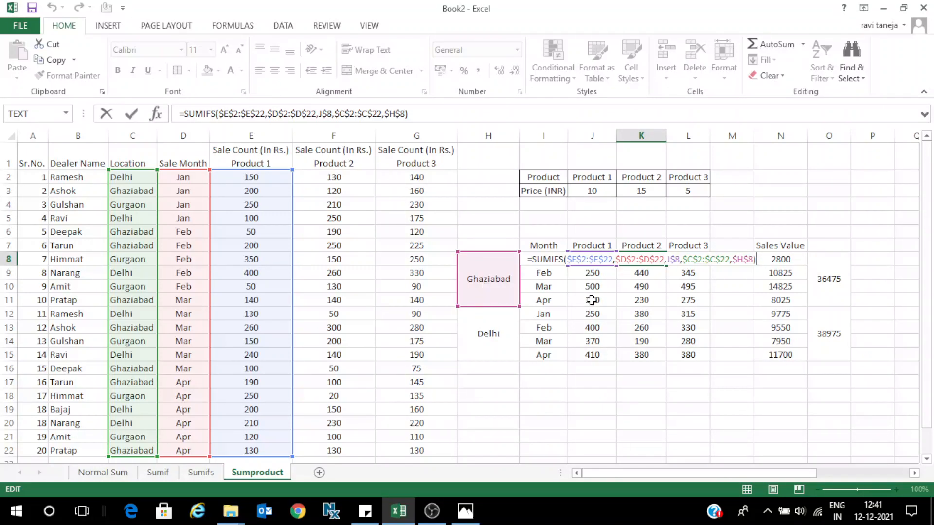
pyautogui.press('Escape')
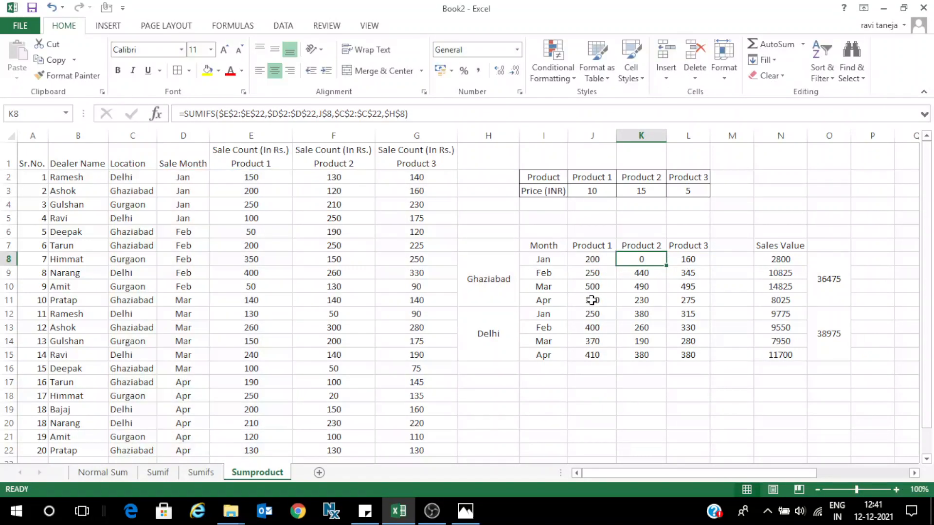
# Step: Change the Jan criterion in the J8 formula to the column-locked reference $I8
pyautogui.click(584, 256)
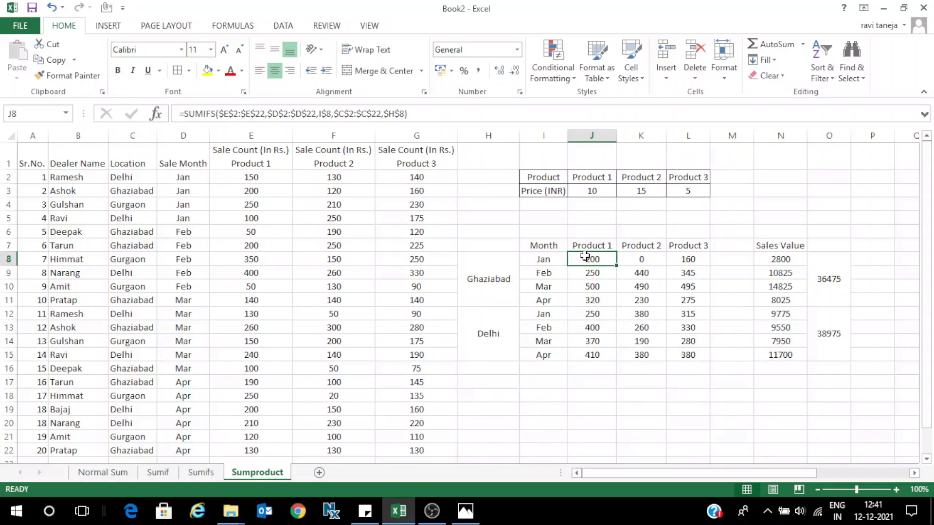
pyautogui.click(319, 116)
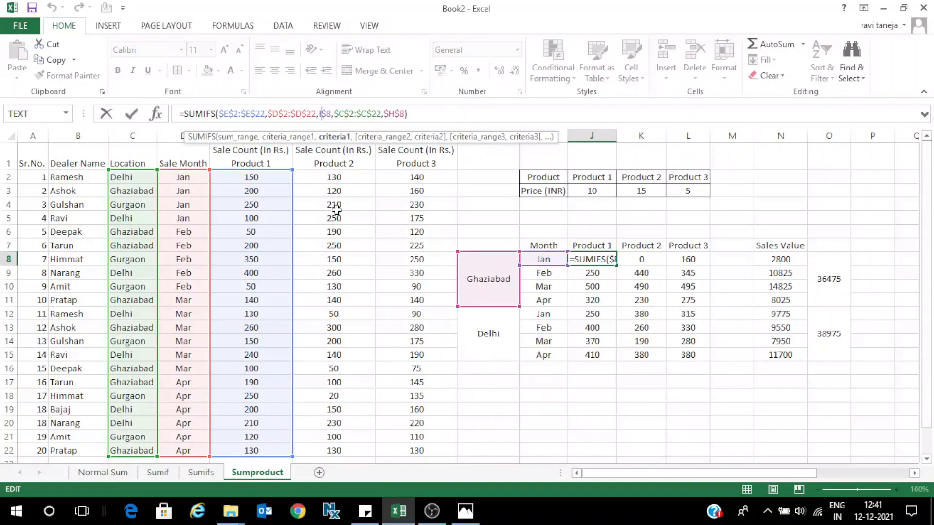
pyautogui.press('F4')
pyautogui.press('Return')
pyautogui.press('Up')
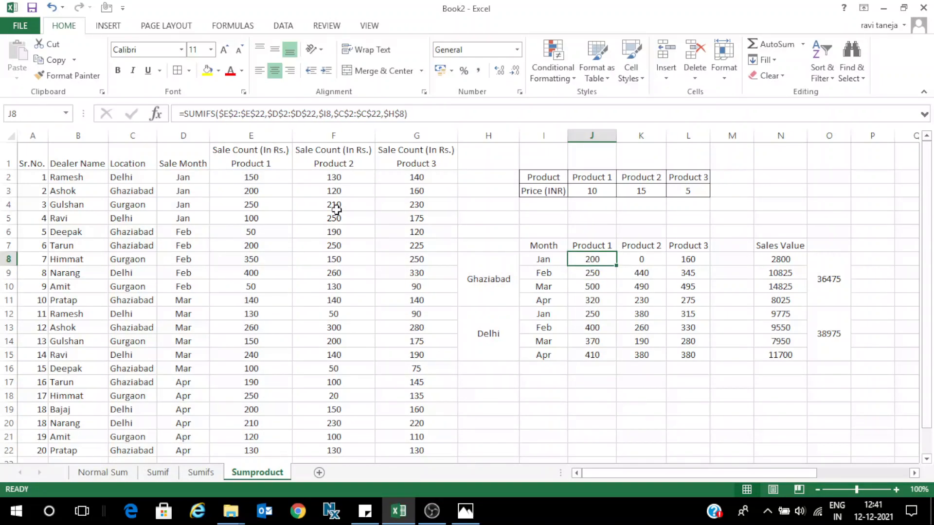
# Step: Copy the revised J8 formula with the $I8 criterion into K8 and check which ranges it references
pyautogui.hotkey('ctrl', 'c')
pyautogui.press('Right')
pyautogui.press('Return')
pyautogui.press('F2')
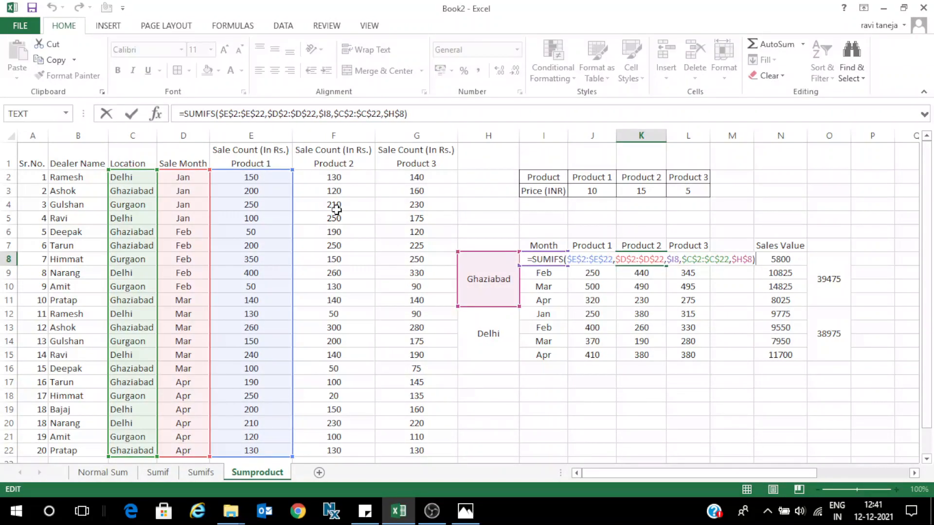
pyautogui.press('Escape')
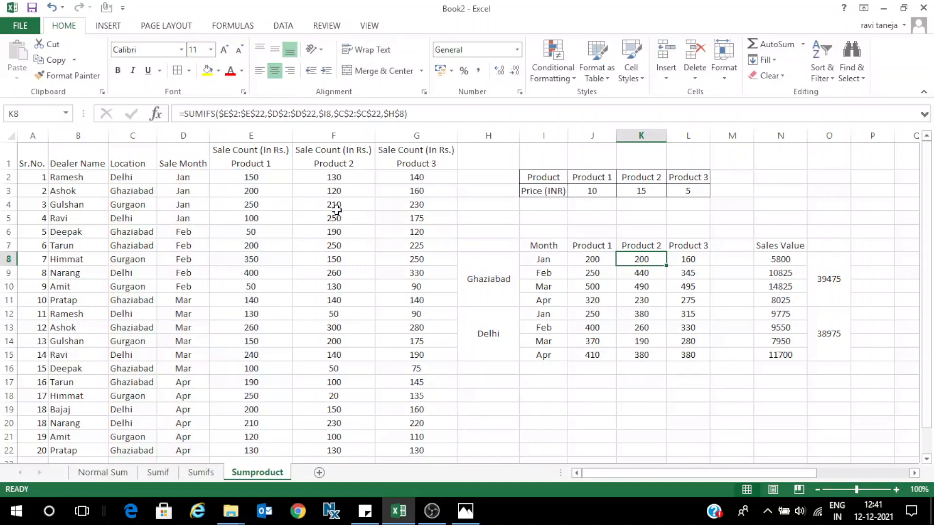
pyautogui.press('F2')
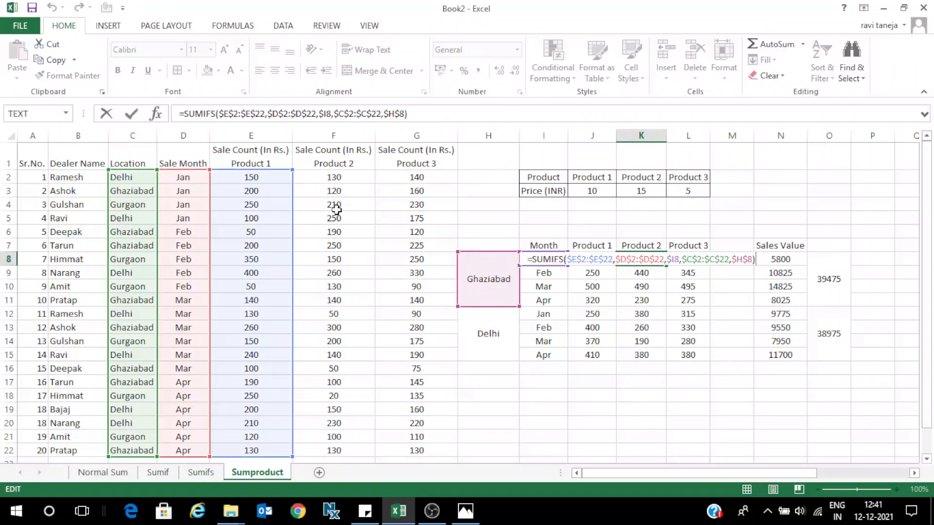
pyautogui.press('Escape')
# Step: Change the sum range in the J8 SUMIFS formula to the row-locked reference E$2:E$22
pyautogui.press('Left')
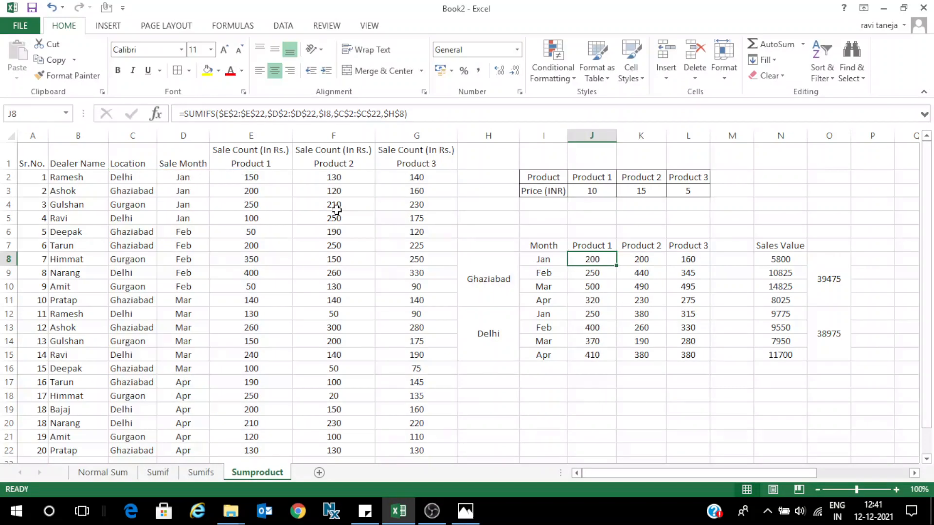
pyautogui.press('F2')
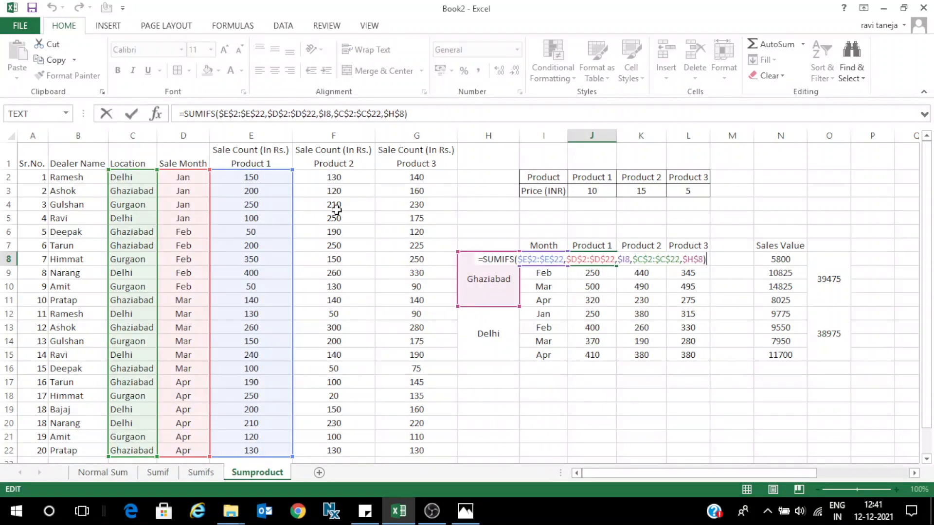
pyautogui.click(226, 113)
pyautogui.press('F4')
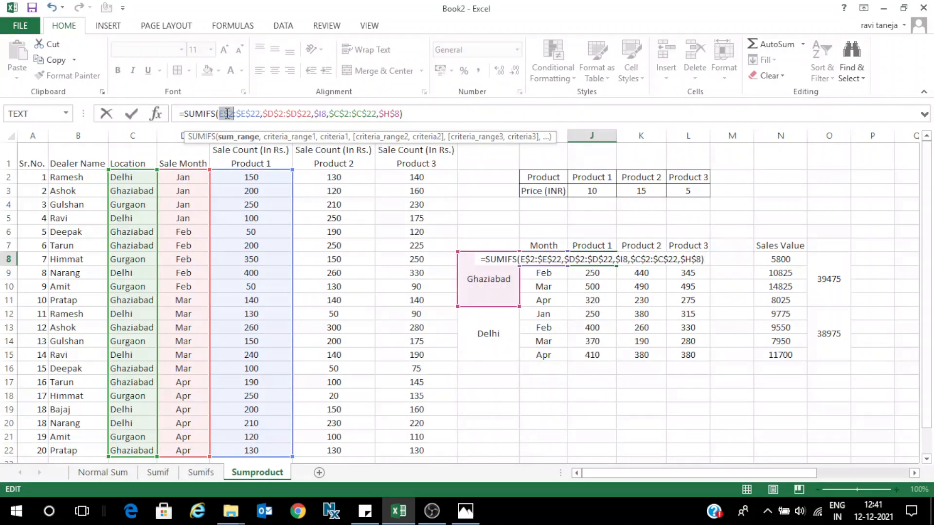
pyautogui.click(254, 114)
pyautogui.press('F4')
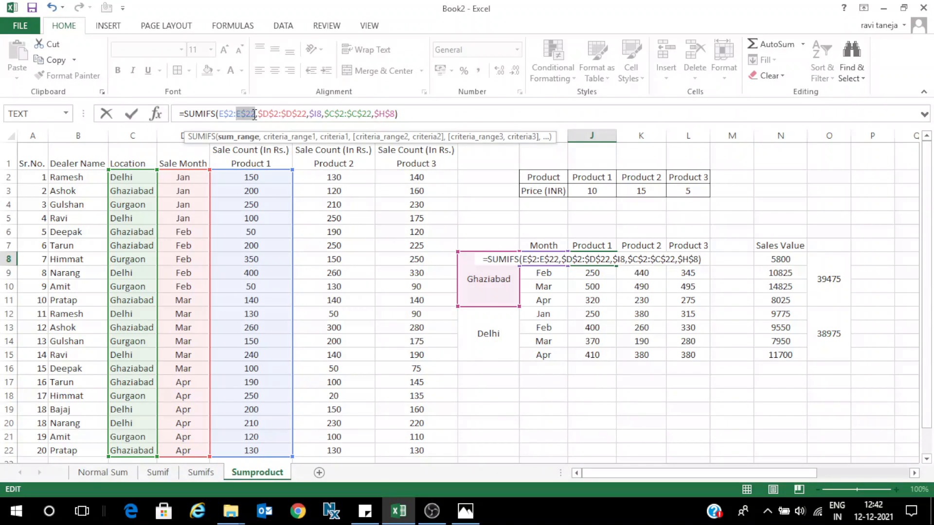
pyautogui.press('Return')
pyautogui.press('Up')
# Step: Copy the J8 formula with the row-locked sum range into the Product 2 cell K8 and check its references
pyautogui.hotkey('ctrl', 'c')
pyautogui.press('Right')
pyautogui.press('Return')
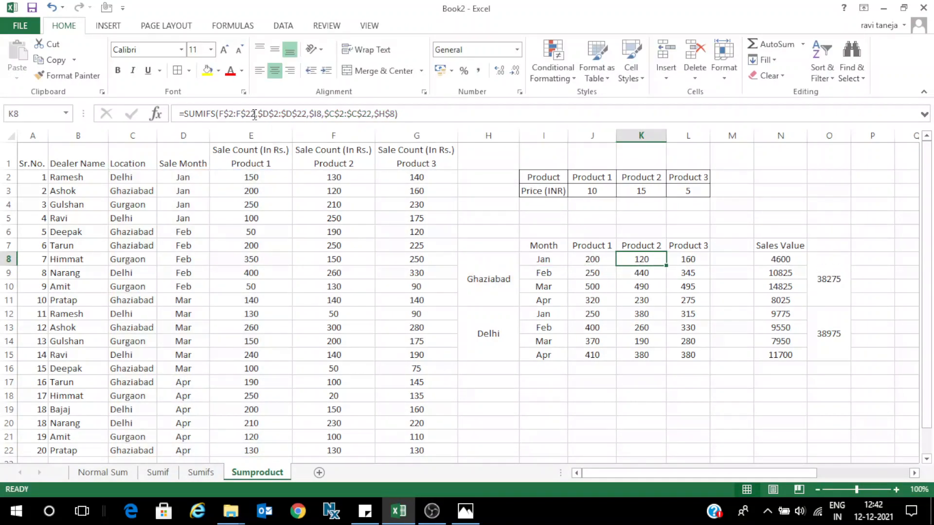
pyautogui.press('F2')
pyautogui.press('Escape')
# Step: Copy the J8 formula down into the Feb cell J9 and check its month criterion reference
pyautogui.press('Left')
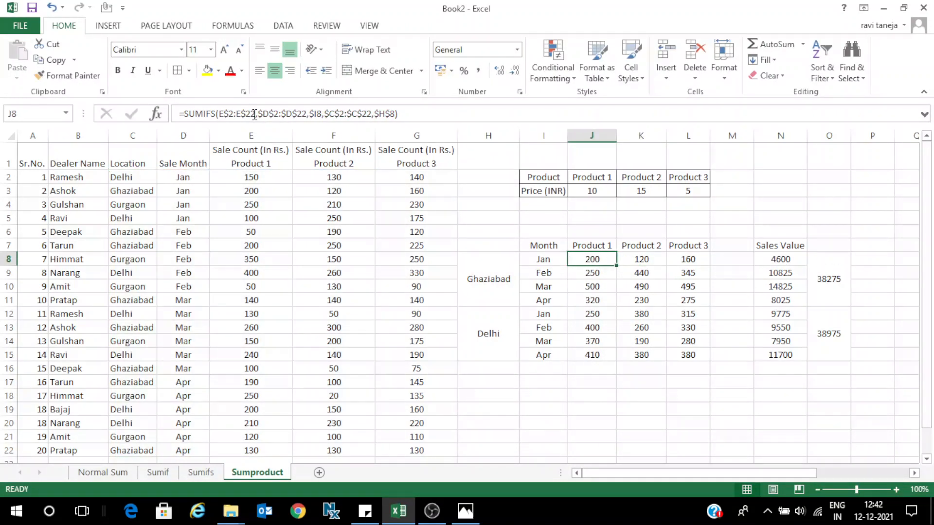
pyautogui.hotkey('ctrl', 'c')
pyautogui.press('Down')
pyautogui.press('Return')
pyautogui.press('F2')
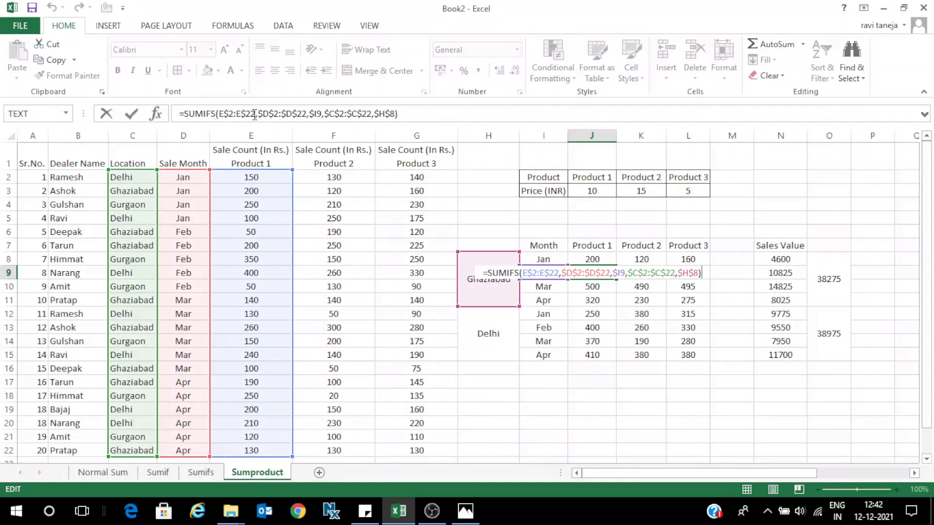
pyautogui.press('Escape')
# Step: Copy the J8 SUMIFS formula across the whole Ghaziabad block J8:L11
pyautogui.press('Up')
pyautogui.hotkey('ctrl', 'c')
pyautogui.hotkey('shift', 'Down')
pyautogui.hotkey('shift', 'Down')
pyautogui.hotkey('shift', 'Down')
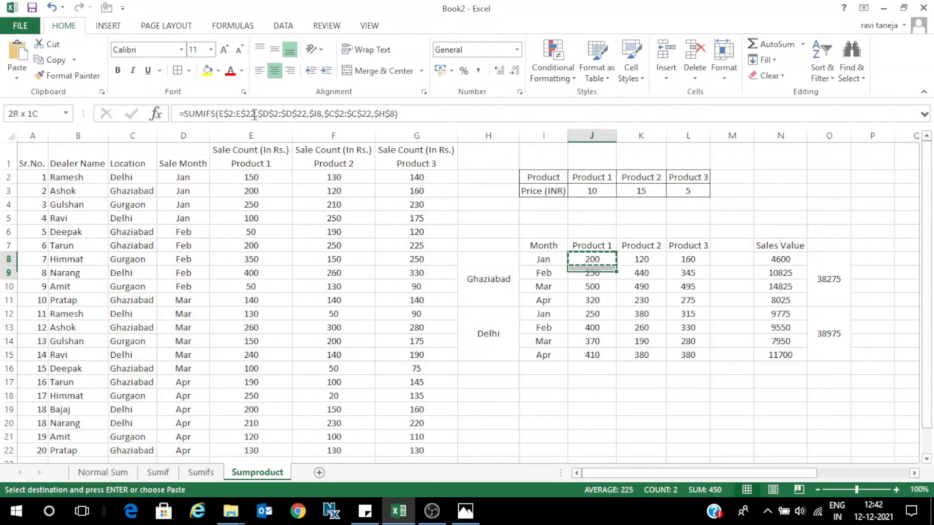
pyautogui.hotkey('shift', 'Right')
pyautogui.hotkey('shift', 'Right')
pyautogui.press('Return')
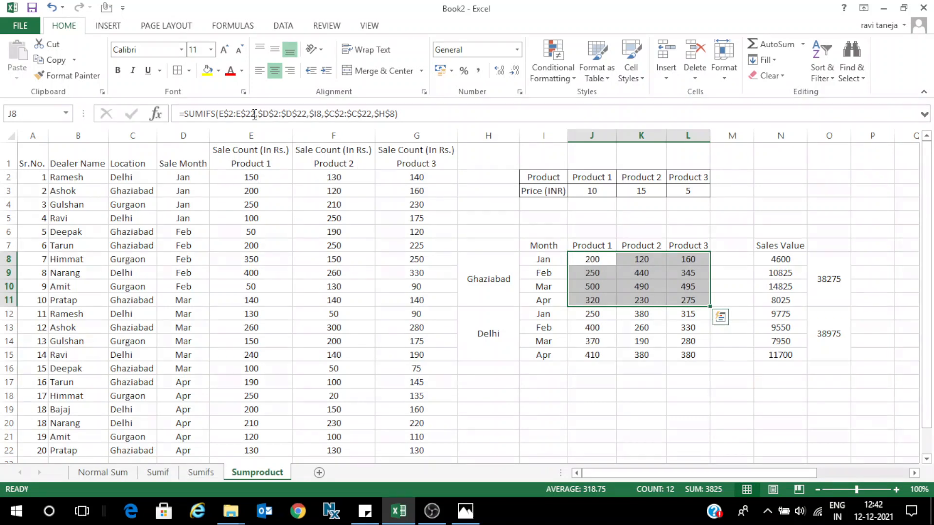
# Step: Copy the SUMIFS formula from J11 into the Delhi Jan cell J12
pyautogui.press('Down')
pyautogui.press('Down')
pyautogui.press('Down')
pyautogui.hotkey('ctrl', 'c')
pyautogui.press('Down')
pyautogui.press('Return')
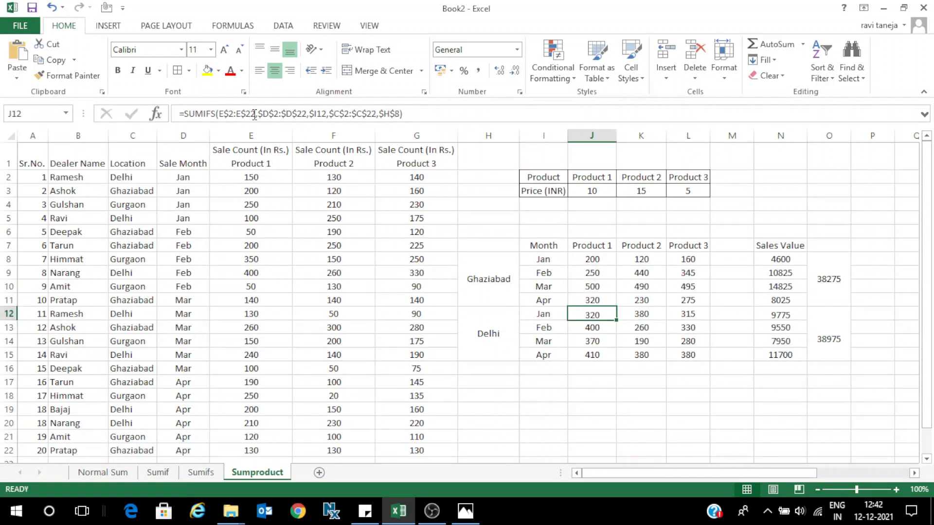
# Step: Move the location criterion in the J12 formula from the Ghaziabad cell to the Delhi cell $H$12
pyautogui.press('F2')
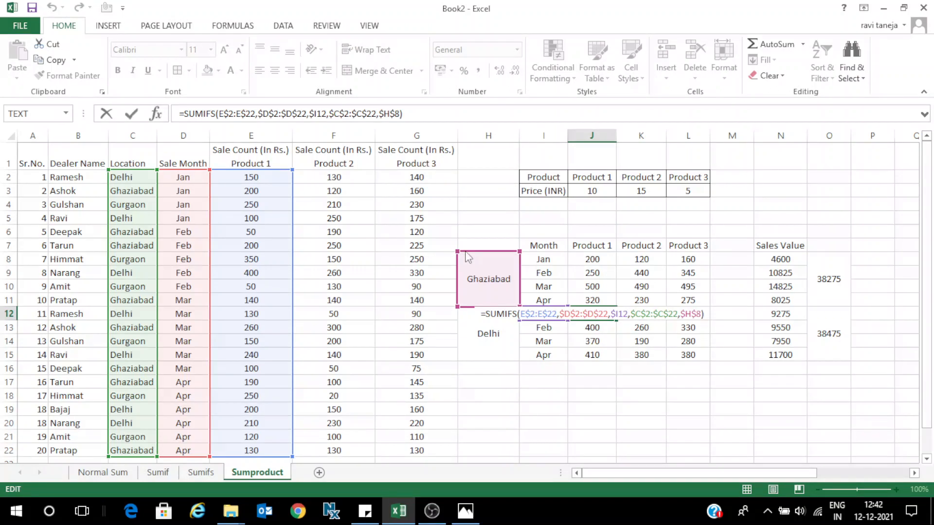
pyautogui.moveTo(466, 254); pyautogui.dragTo(462, 316)
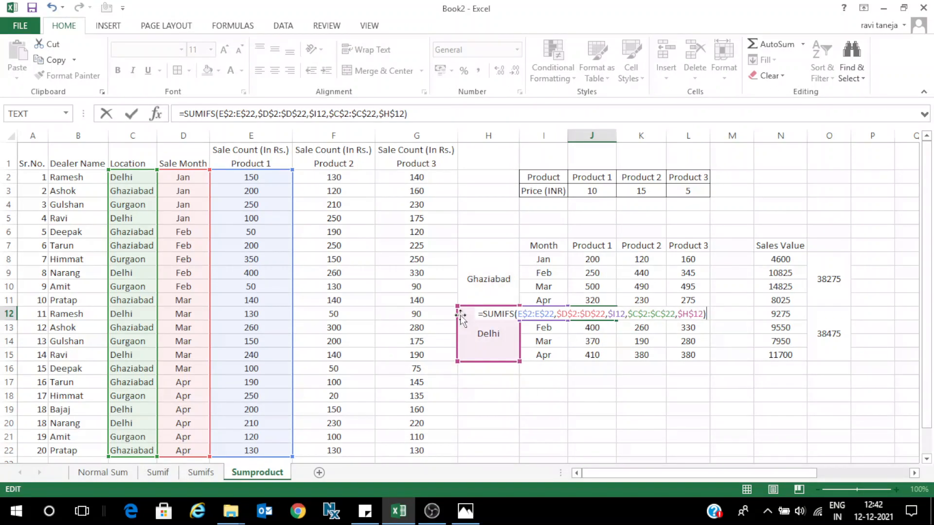
pyautogui.press('Return')
pyautogui.press('Up')
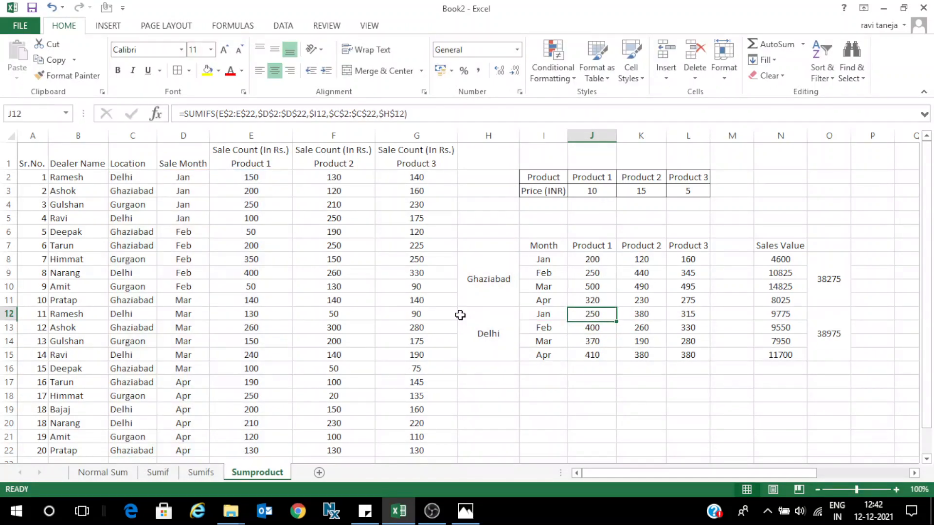
# Step: Copy the J12 SUMIFS formula across the whole Delhi block J12:L15
pyautogui.hotkey('ctrl', 'c')
pyautogui.hotkey('shift', 'Down')
pyautogui.hotkey('shift', 'Down')
pyautogui.hotkey('shift', 'Down')
pyautogui.hotkey('shift', 'Right')
pyautogui.hotkey('shift', 'Right')
pyautogui.press('Return')
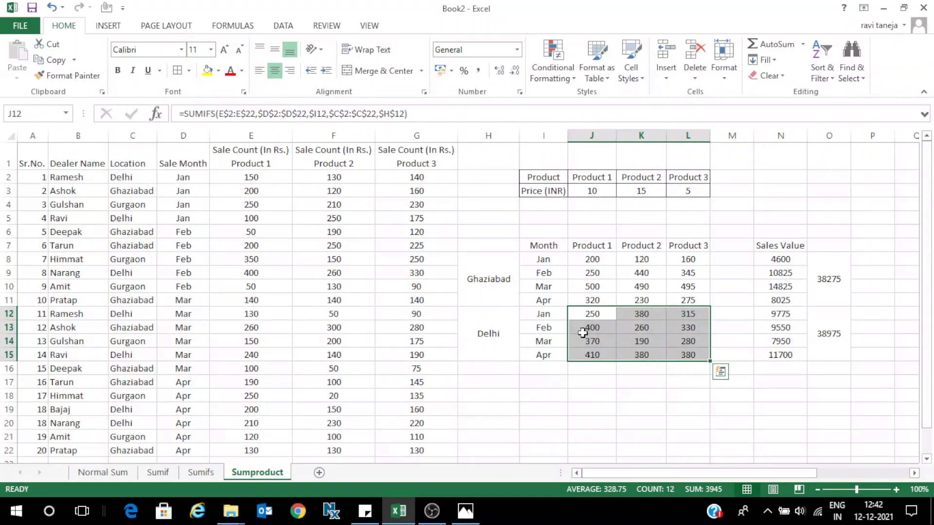
# Step: Start a SUMPRODUCT formula in Sales Value cell N8 with the Ghaziabad Jan quantities J8:L8 as the first array
pyautogui.click(772, 258)
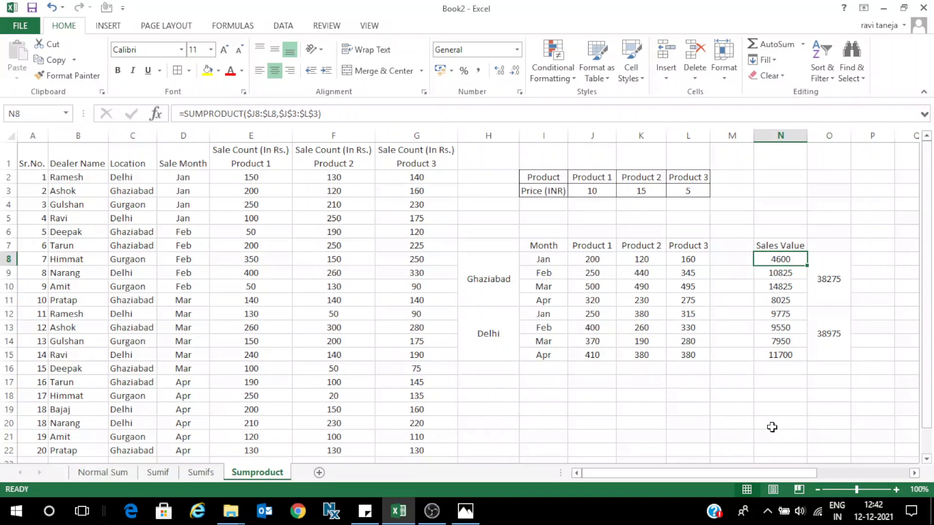
pyautogui.write('=sum')
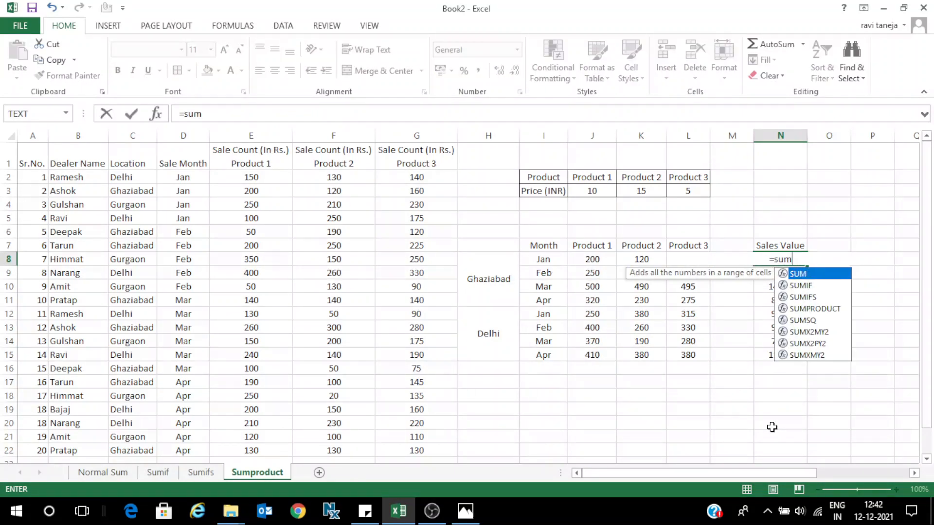
pyautogui.write('prod')
pyautogui.press('Tab')
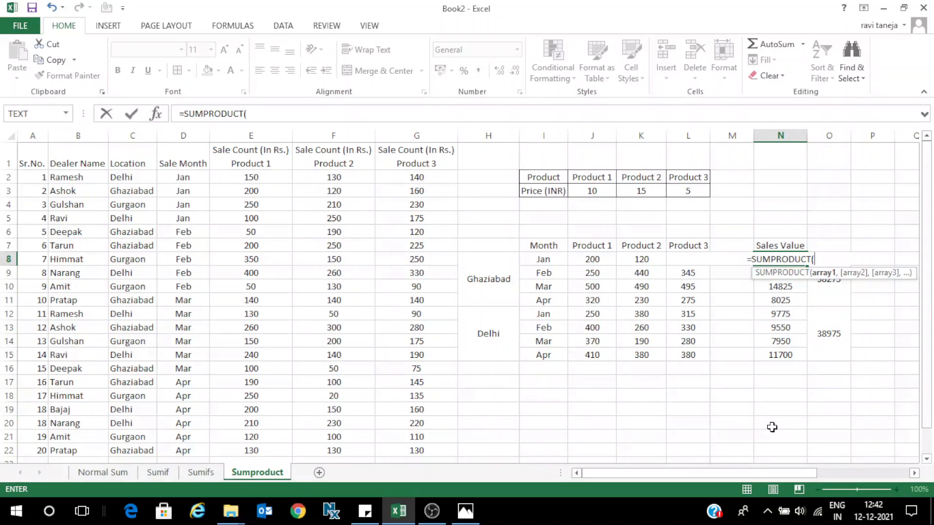
pyautogui.click(605, 260)
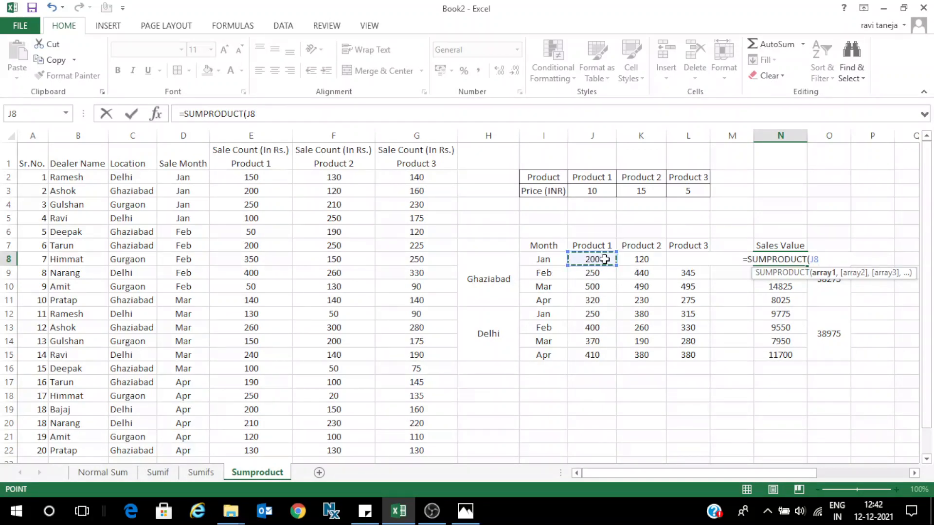
pyautogui.hotkey('shift', 'Right')
pyautogui.hotkey('shift', 'Right')
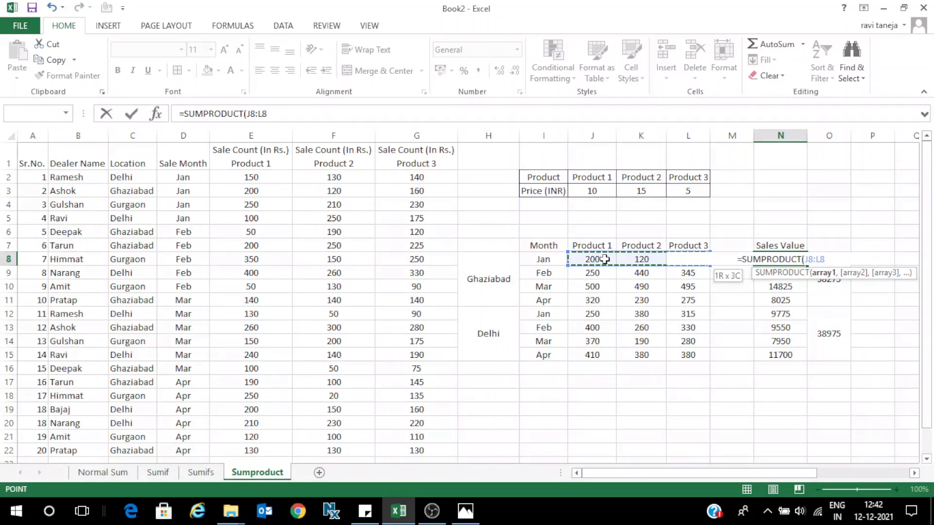
pyautogui.write(',')
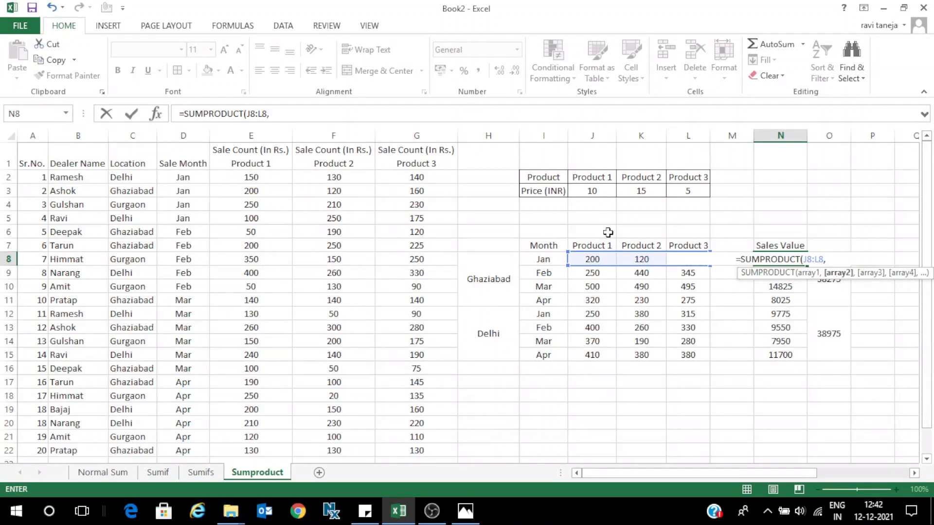
# Step: Complete the N8 SUMPRODUCT formula with the absolute price range $J$3:$L$3 as the second array
pyautogui.click(596, 189)
pyautogui.hotkey('shift', 'Right')
pyautogui.hotkey('shift', 'Right')
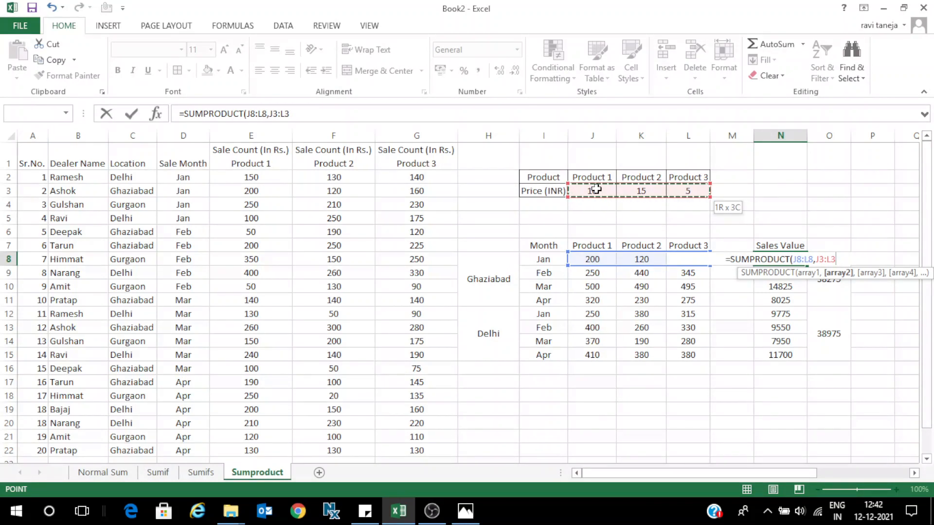
pyautogui.press('F4')
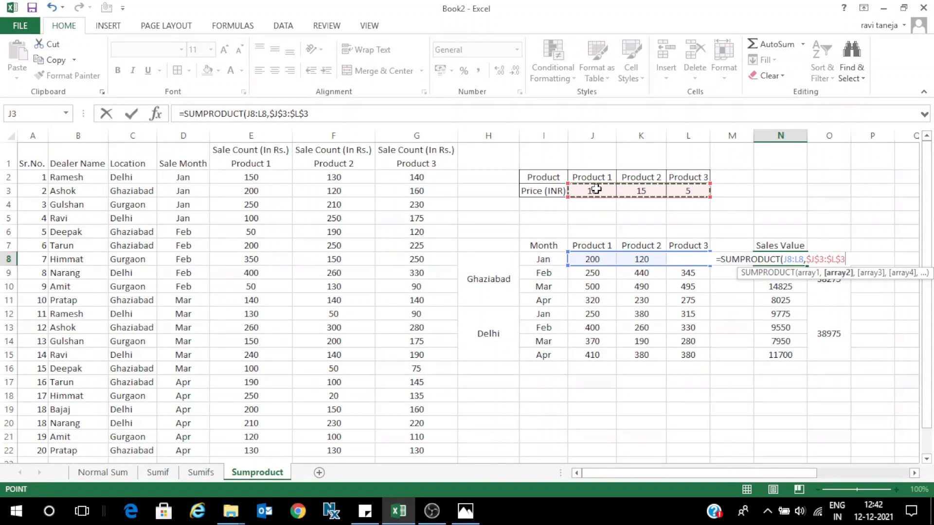
pyautogui.hotkey('ctrl', 'Return')
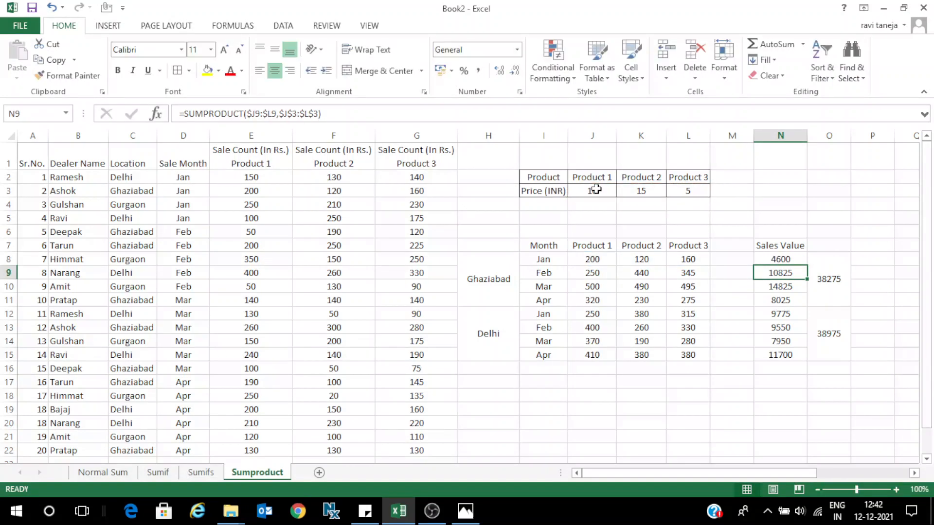
# Step: Copy the N8 SUMPRODUCT formula down the Sales Value column through N15
pyautogui.hotkey('ctrl', 'c')
pyautogui.hotkey('shift', 'Down')
pyautogui.hotkey('shift', 'Down')
pyautogui.hotkey('shift', 'Down')
pyautogui.hotkey('shift', 'Down')
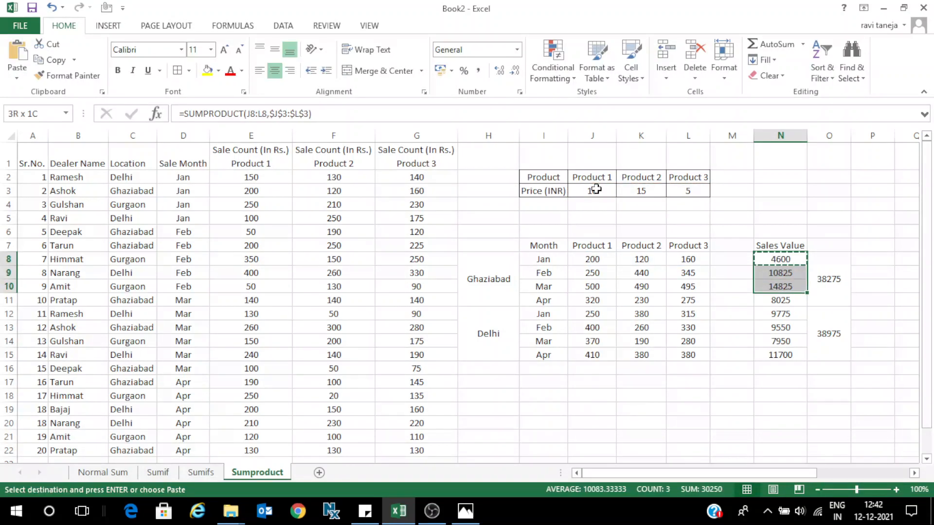
pyautogui.hotkey('shift', 'Down')
pyautogui.hotkey('shift', 'Down')
pyautogui.hotkey('shift', 'Down')
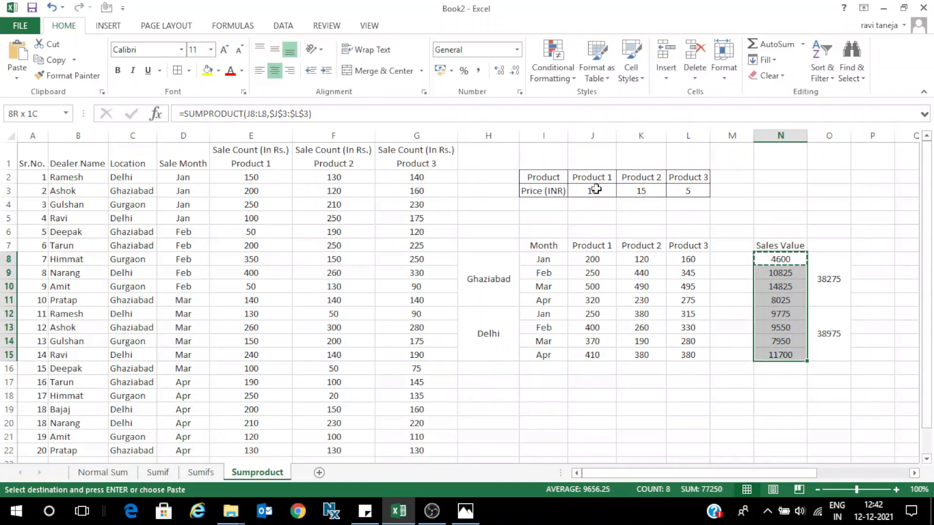
pyautogui.hotkey('ctrl', 'v')
pyautogui.press('Escape')
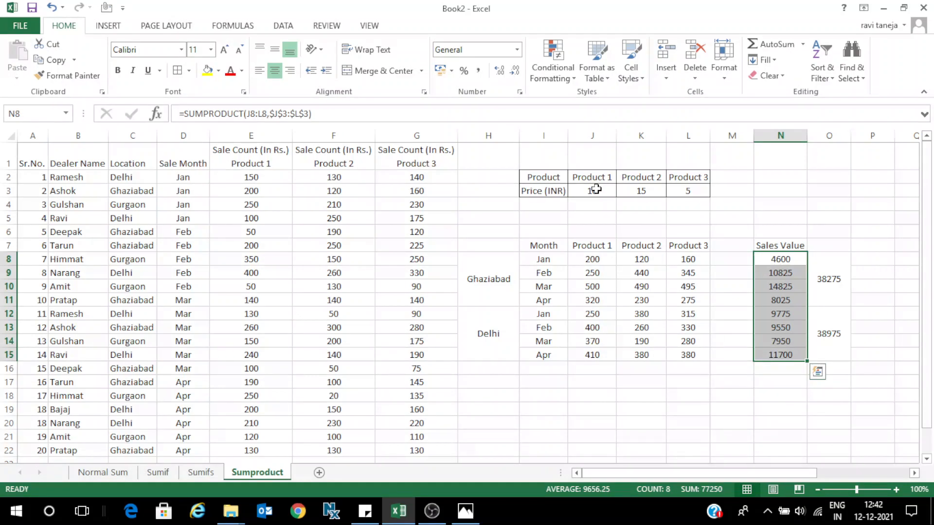
# Step: Total the Ghaziabad sales values in the merged cell O8 with =SUM(N8:N11)
pyautogui.press('Right')
pyautogui.write('=SUM(')
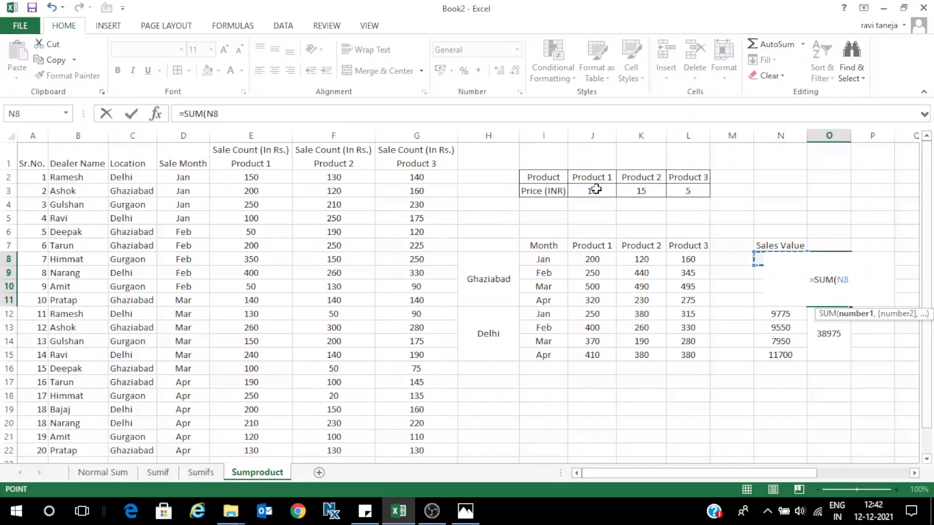
pyautogui.hotkey('shift', 'Down')
pyautogui.hotkey('shift', 'Down')
pyautogui.hotkey('shift', 'Down')
pyautogui.write(')')
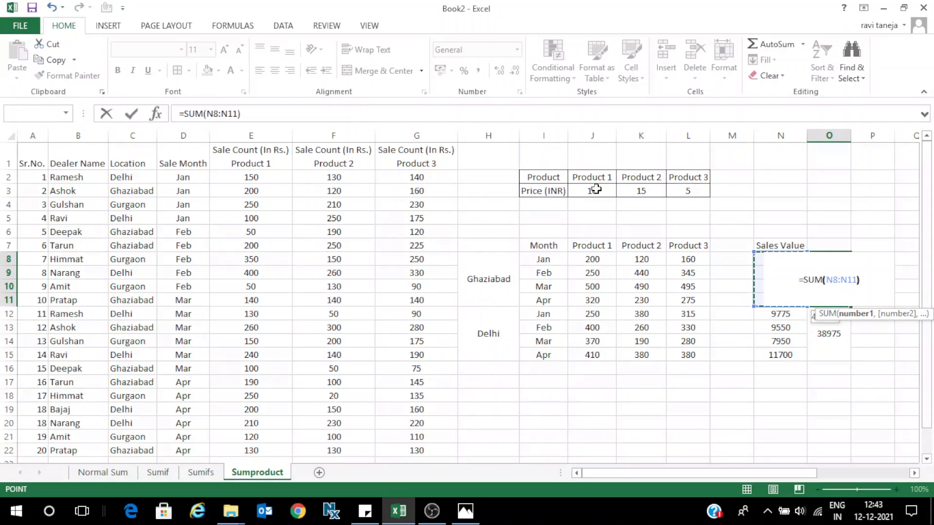
pyautogui.press('Return')
# Step: Copy the Ghaziabad total formula from O8 into the merged Delhi total cell O12
pyautogui.press('Up')
pyautogui.hotkey('ctrl', 'c')
pyautogui.press('Down')
pyautogui.press('Return')
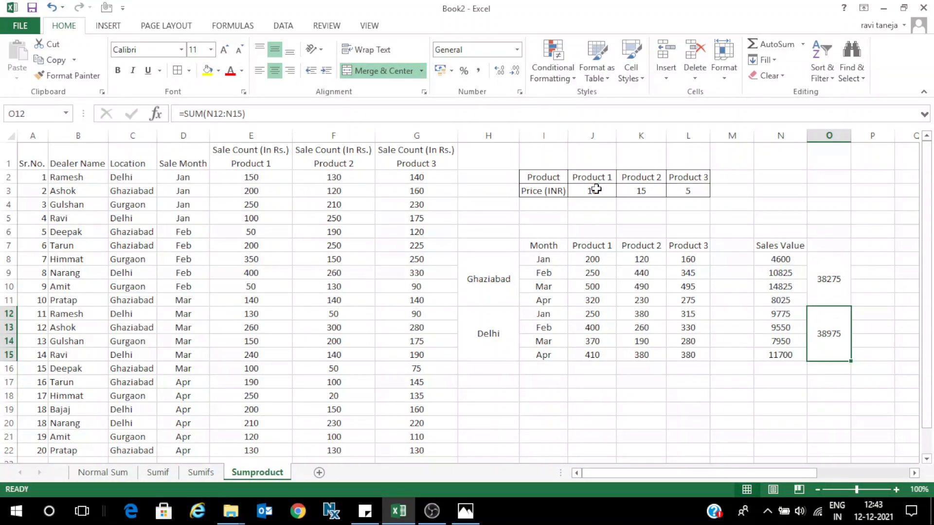